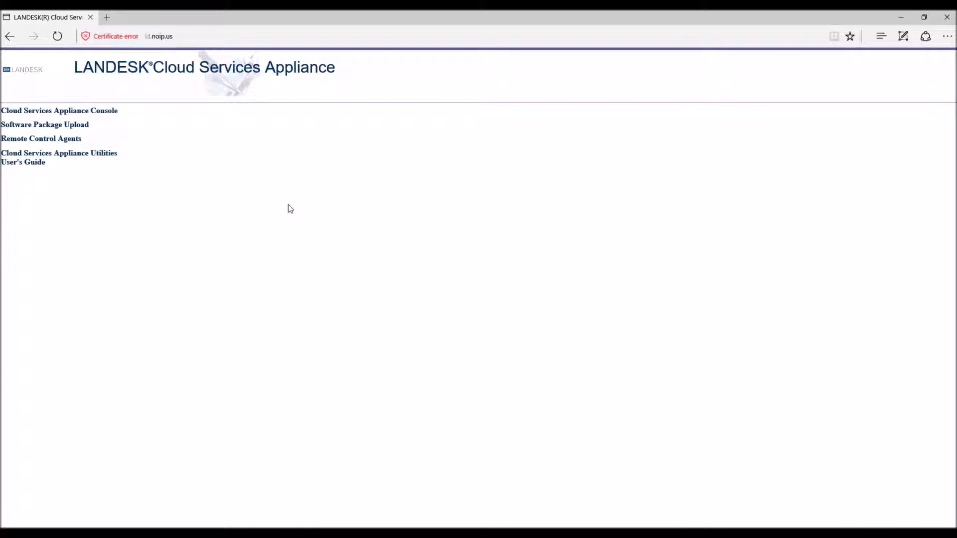
Step: Try the appliance Console link, cancel its login prompt, and return to the landing page
key(ctrl+l)
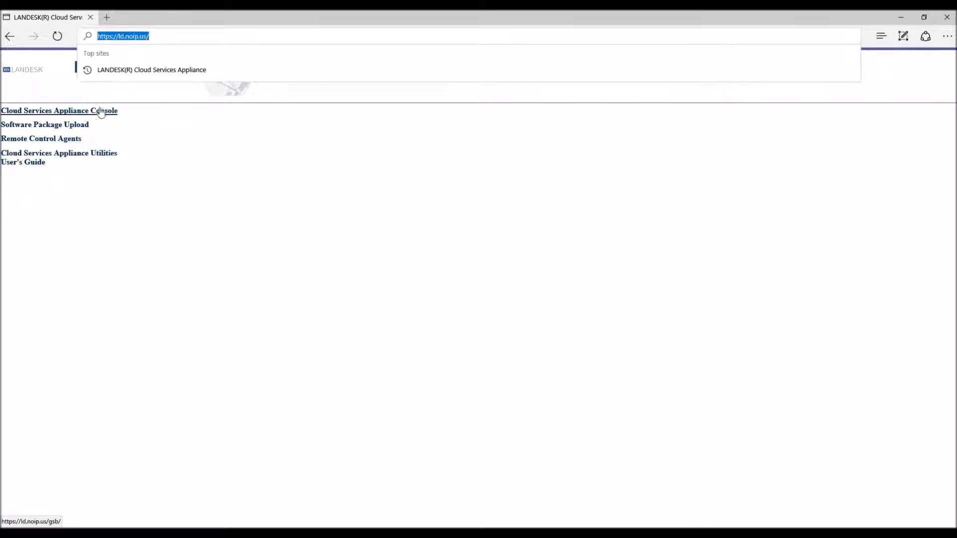
click(17, 283)
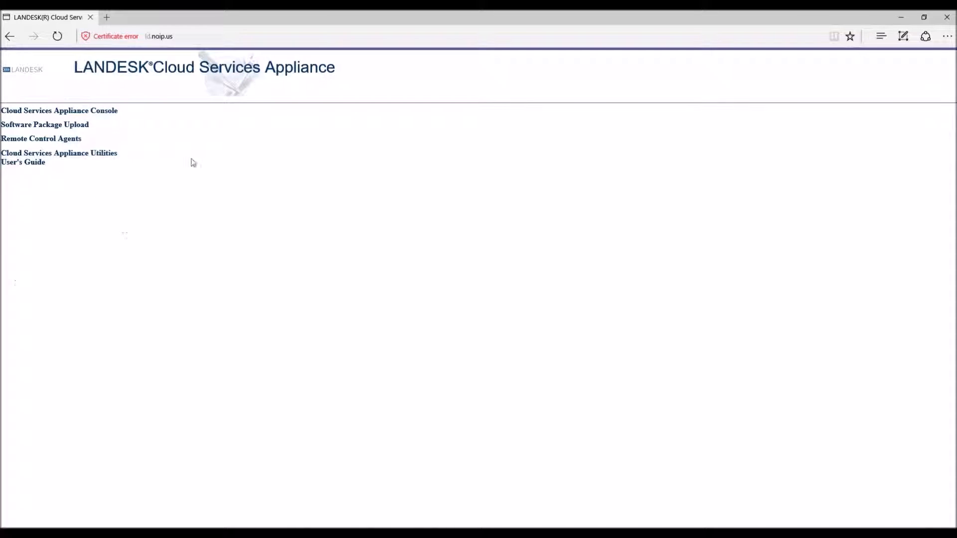
click(66, 115)
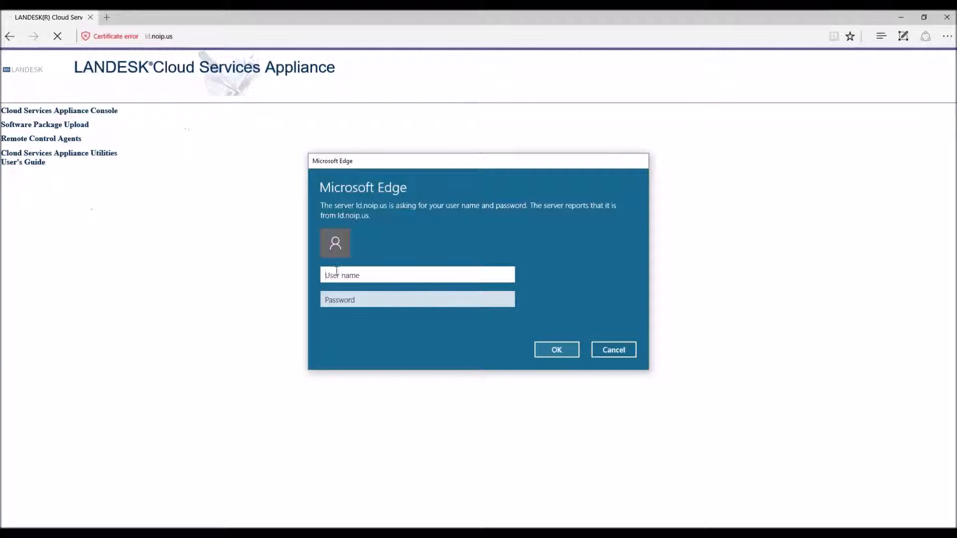
click(618, 351)
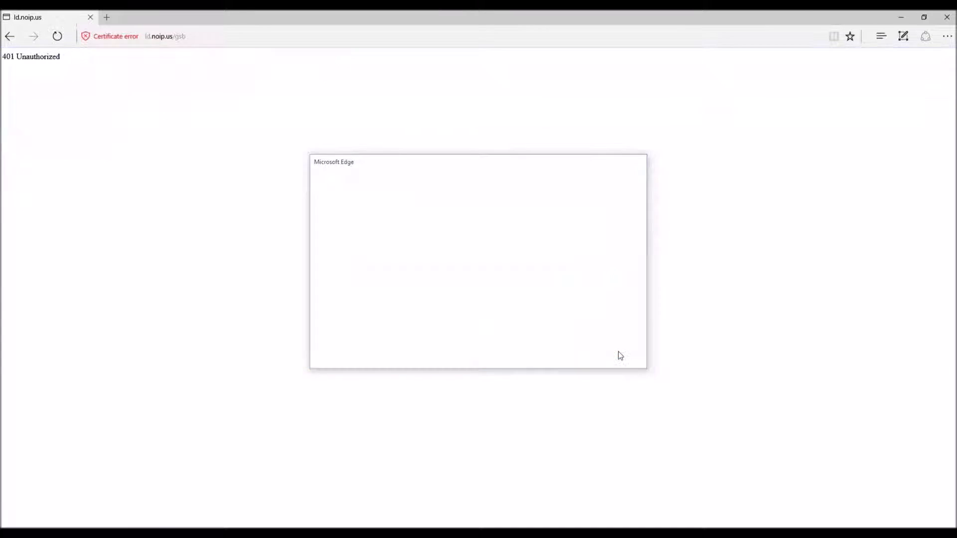
click(14, 36)
click(480, 180)
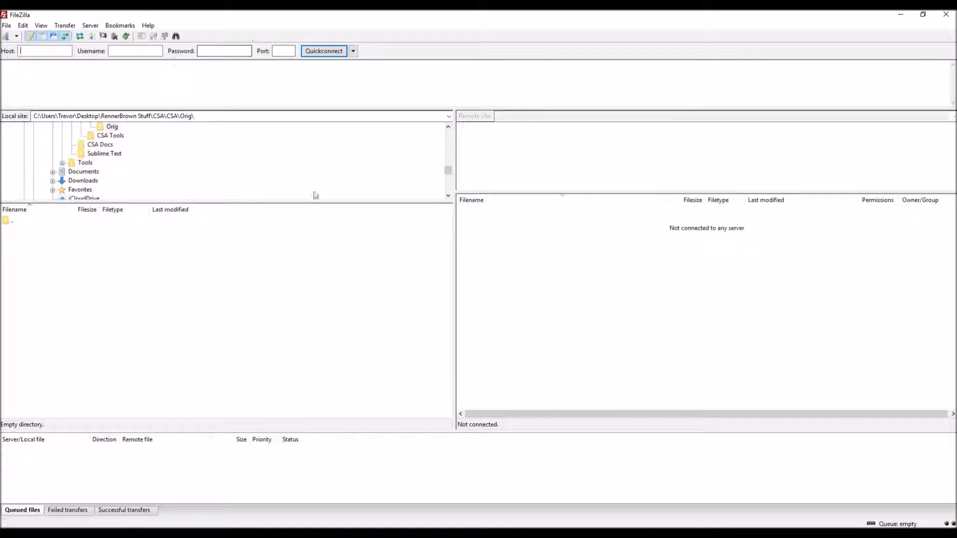
Step: Reconnect to the appliance through the saved SFTP Quickconnect entry and go up to /home
click(353, 51)
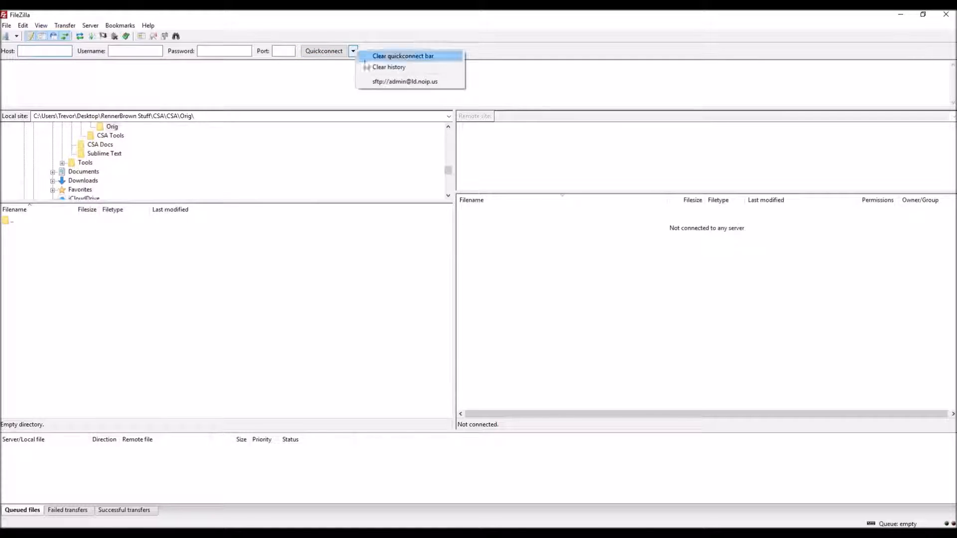
click(409, 83)
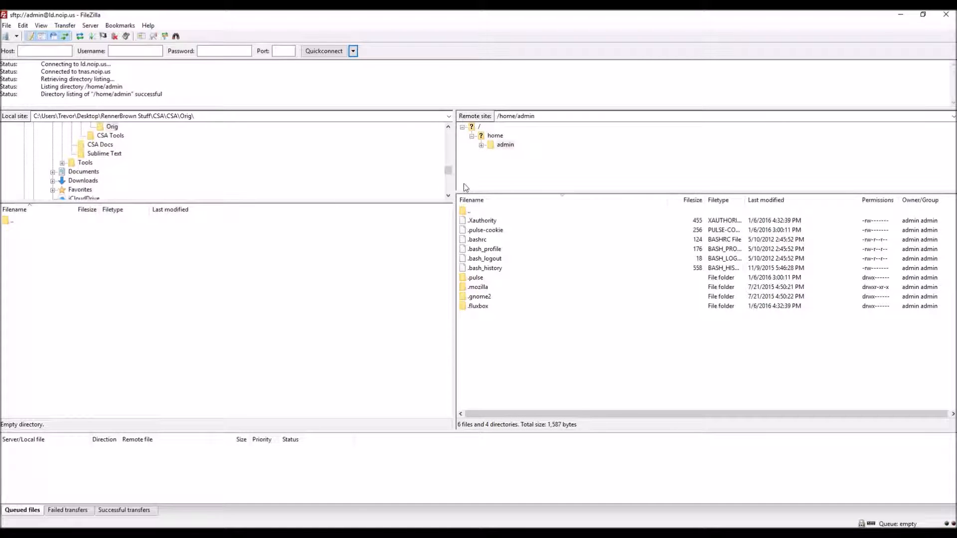
double_click(471, 212)
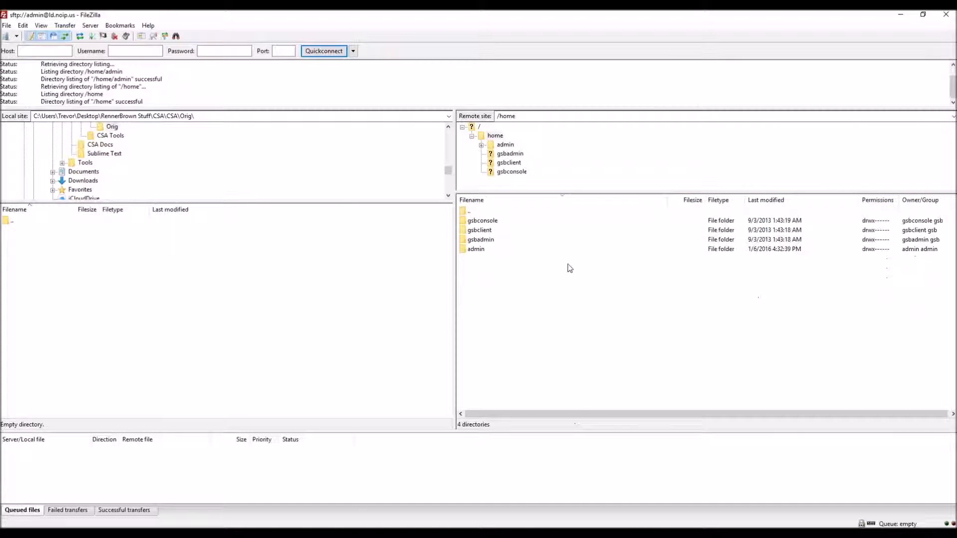
click(353, 51)
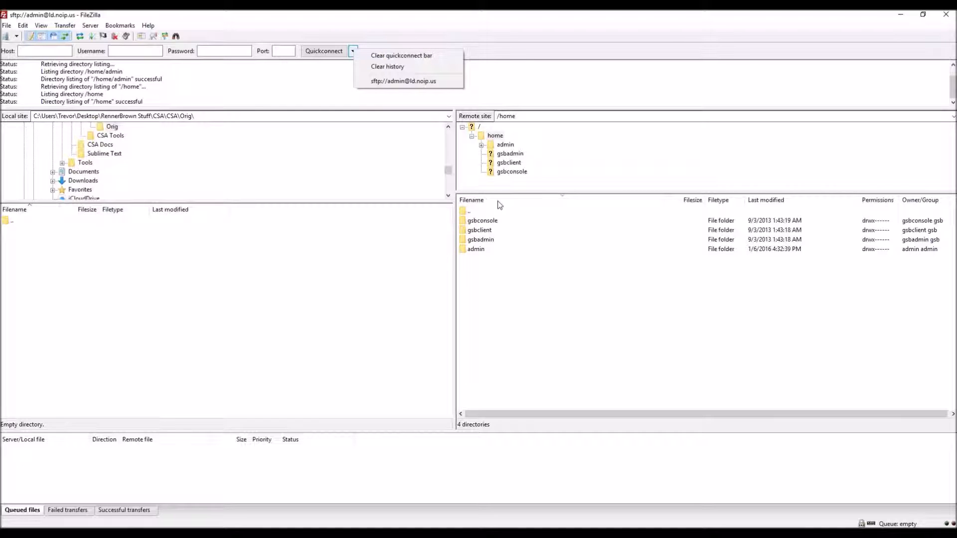
Step: Navigate the remote side from / down to /opt/landesk/broker/webroot
click(549, 327)
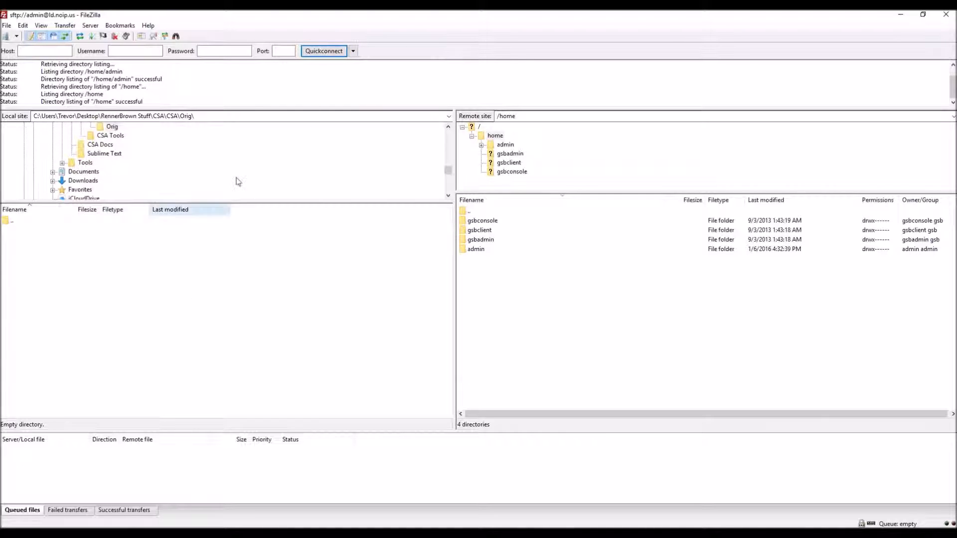
double_click(469, 212)
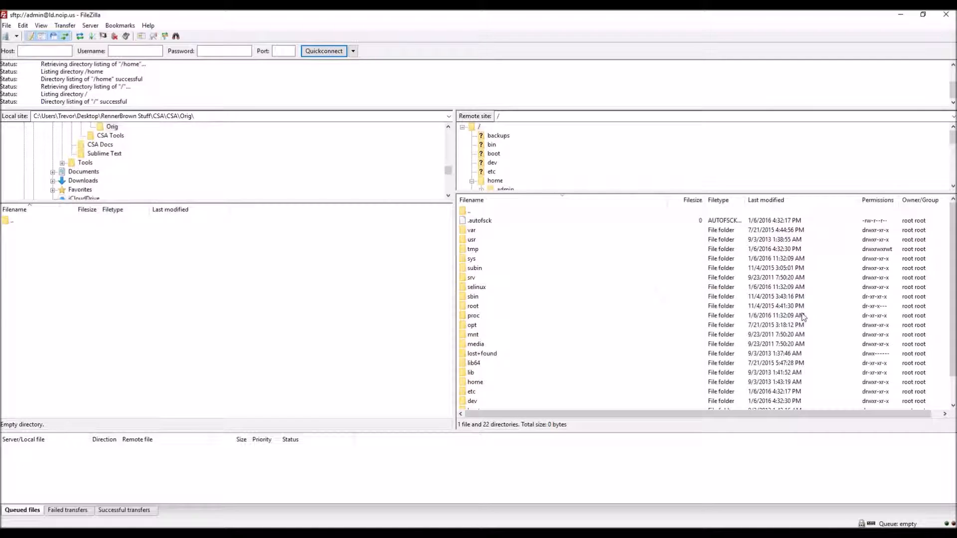
double_click(473, 213)
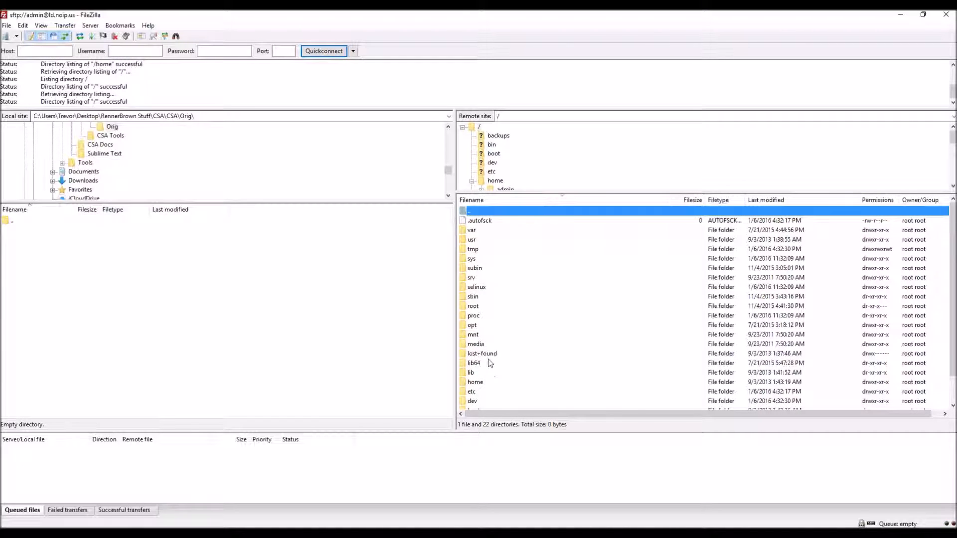
double_click(472, 327)
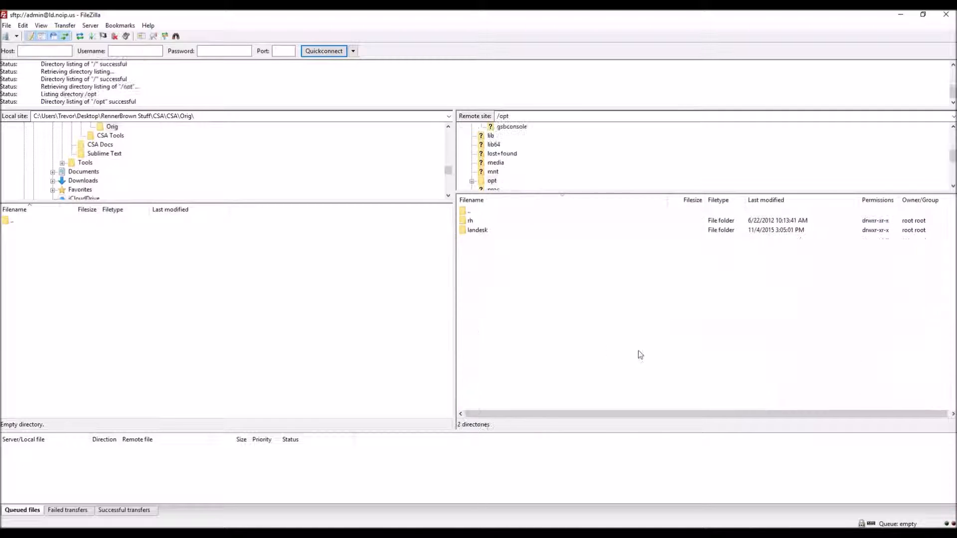
double_click(477, 230)
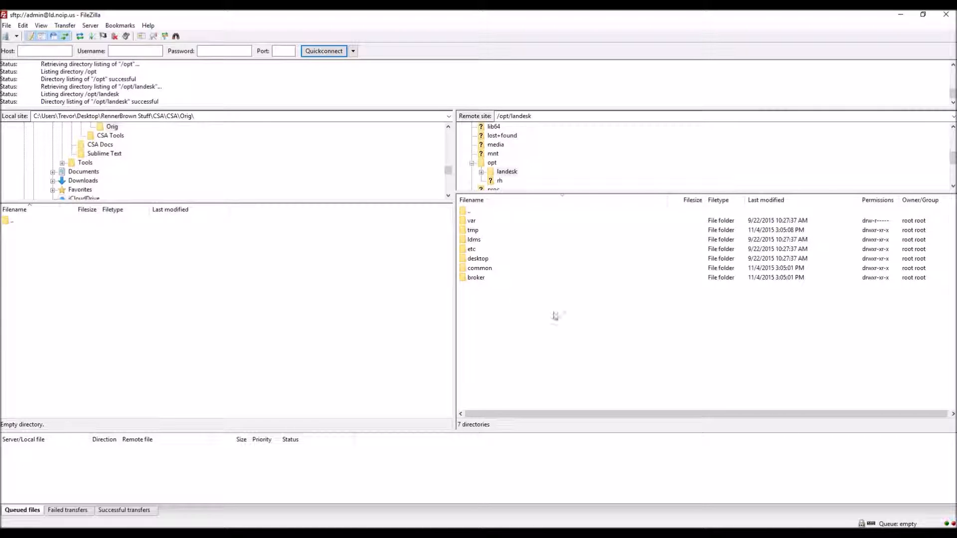
double_click(479, 278)
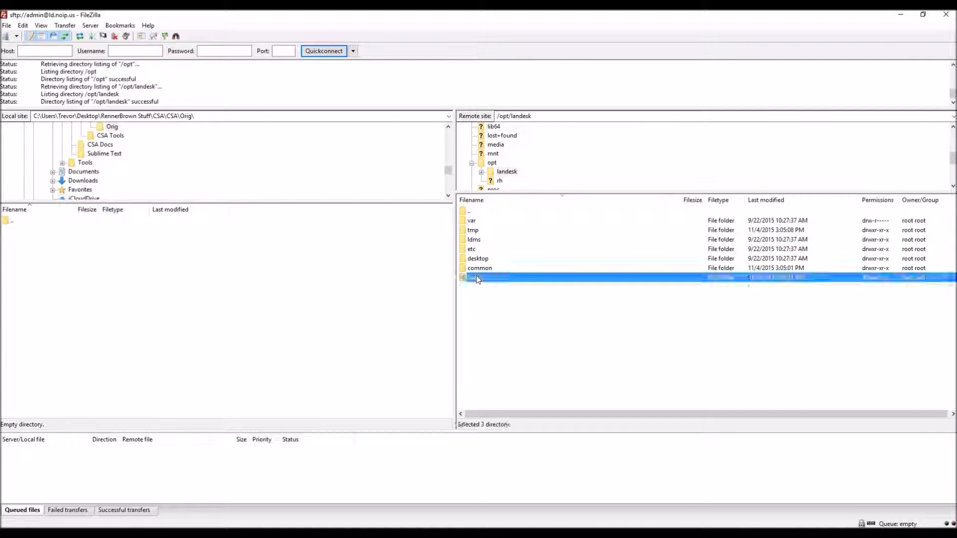
double_click(480, 296)
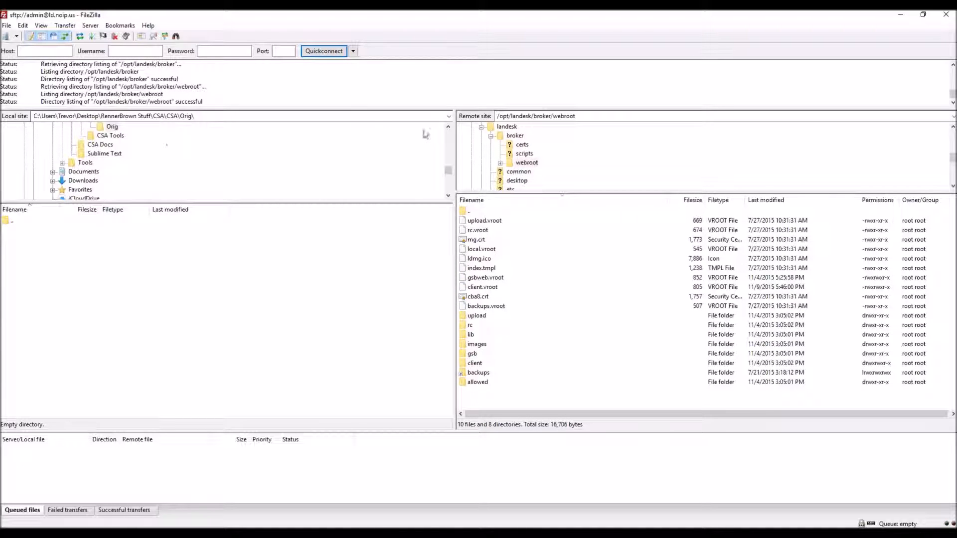
Step: Scroll the local tree to the CSA\Orig folder
click(448, 127)
scroll(448, 130, up, 1)
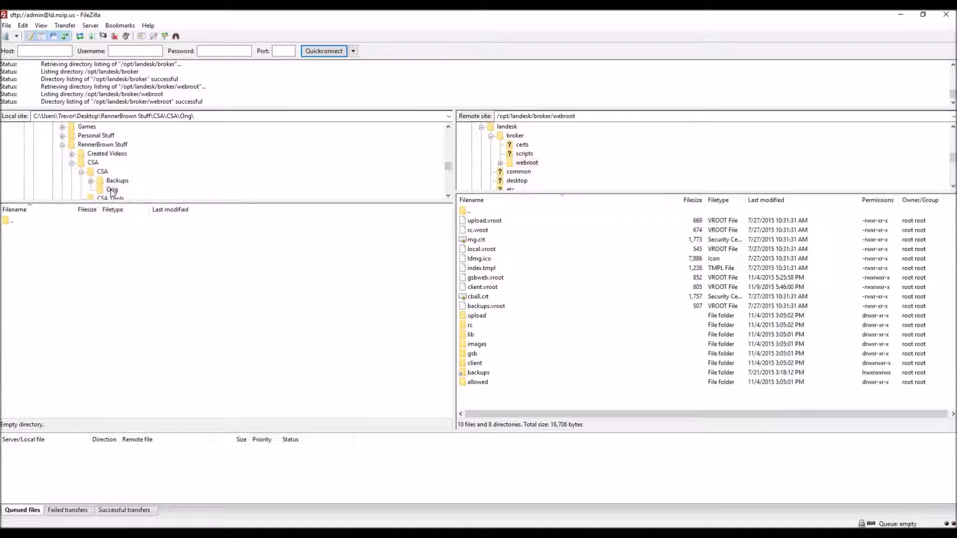
click(448, 196)
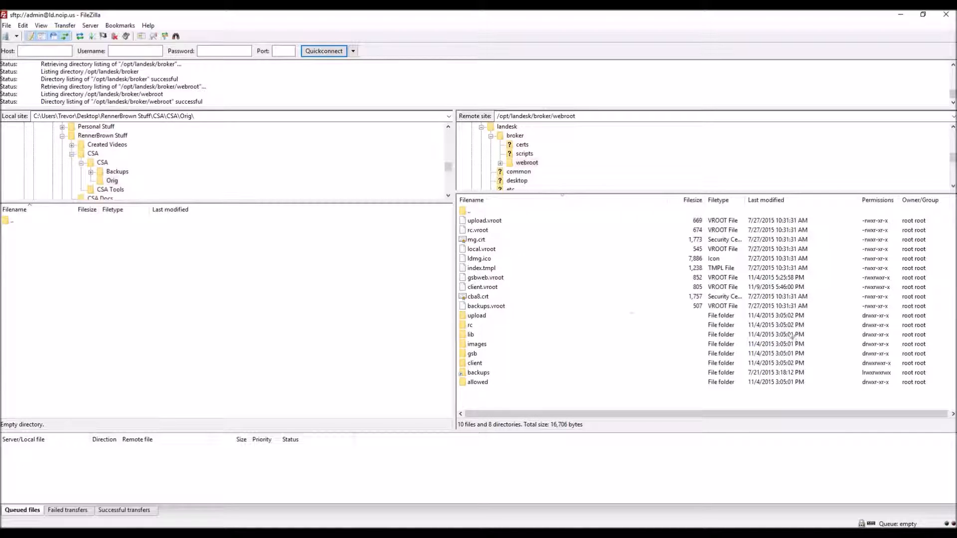
Step: Download index.tmpl from the remote webroot into the local CSA\Orig folder
click(487, 272)
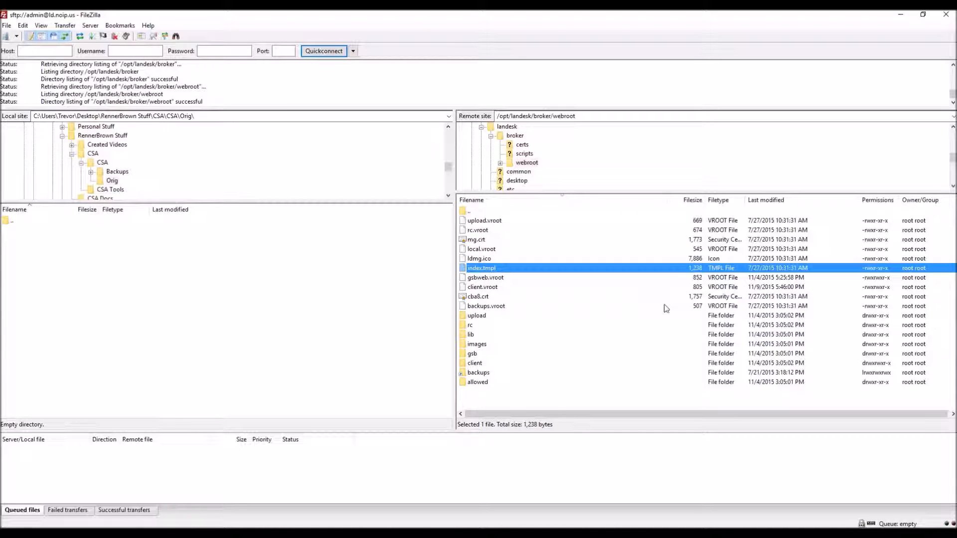
right_click(494, 273)
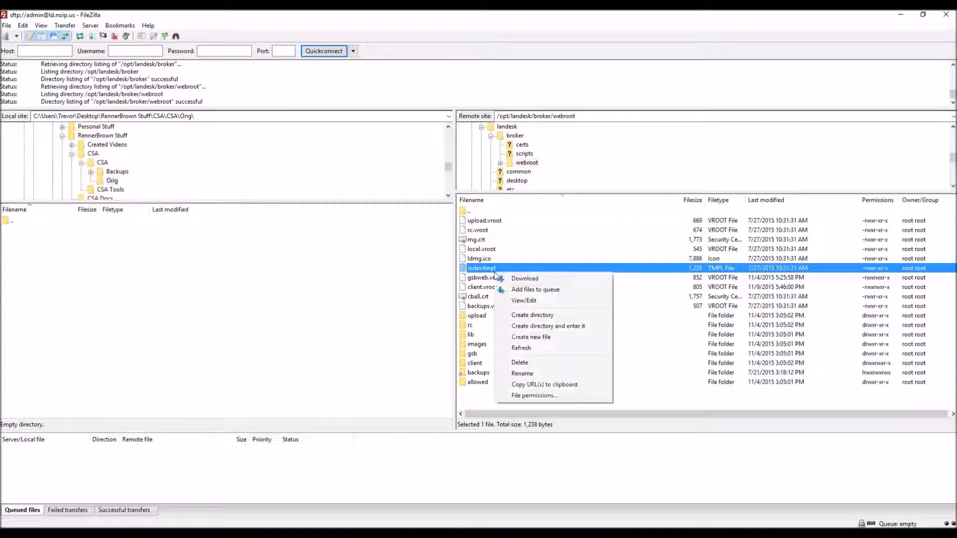
click(524, 280)
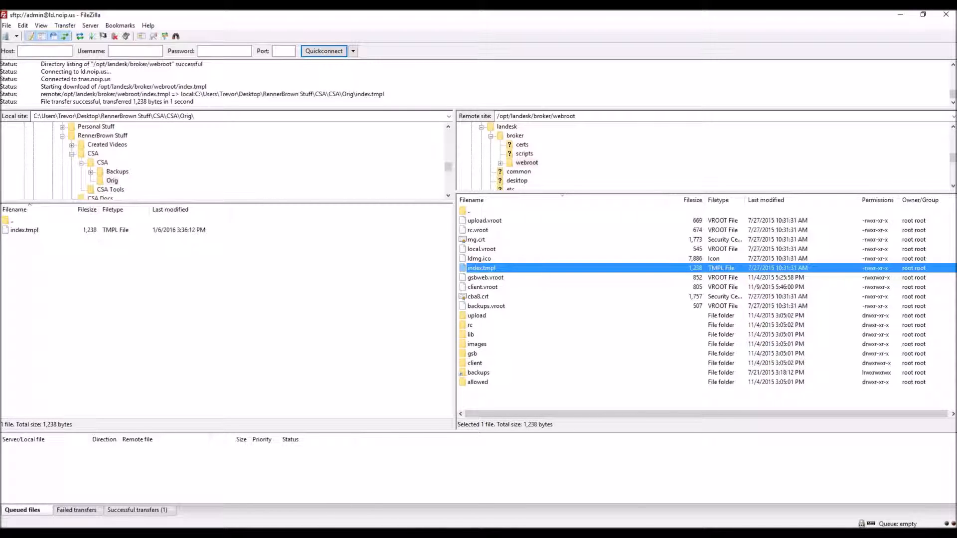
click(922, 14)
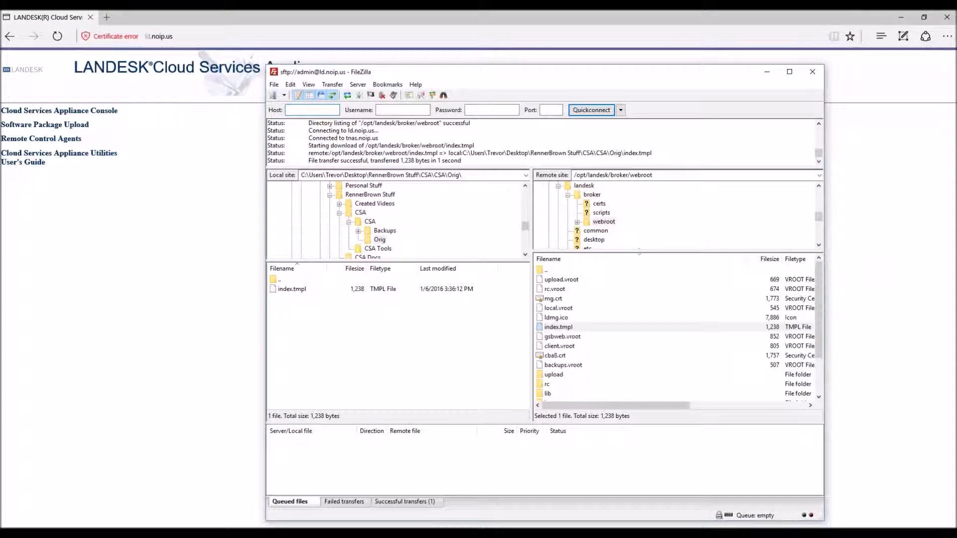
Step: In a new File Explorer window, browse from the Desktop to the CSA\Orig folder
key(super+e)
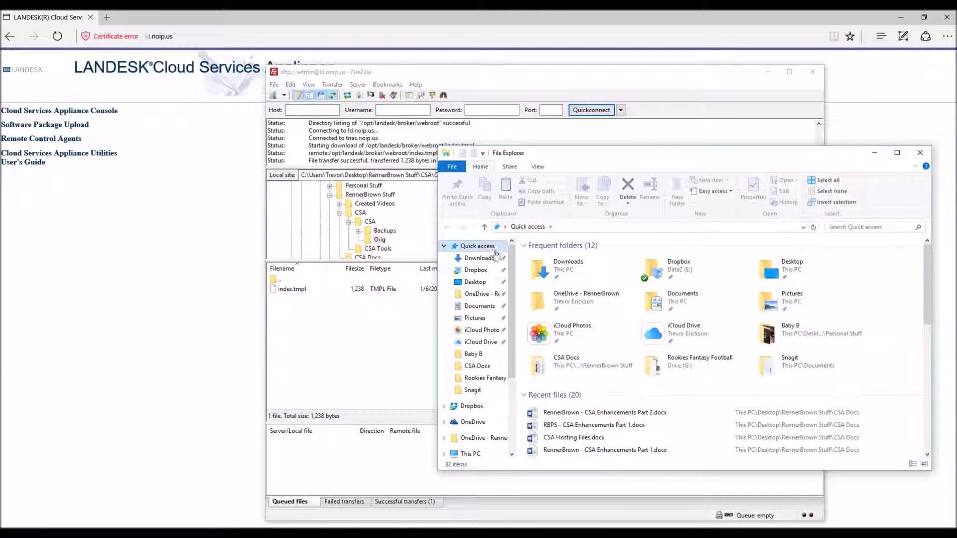
click(477, 282)
double_click(561, 288)
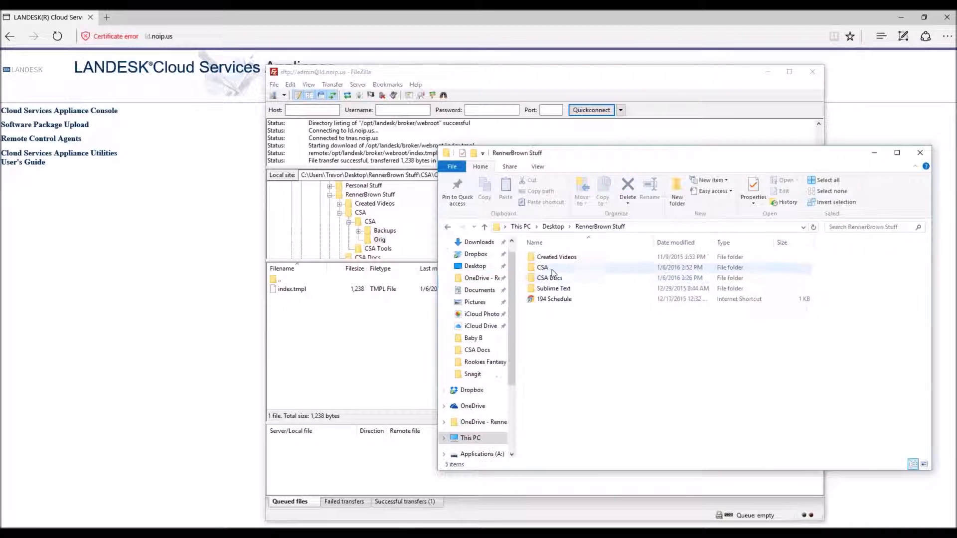
double_click(543, 267)
double_click(553, 260)
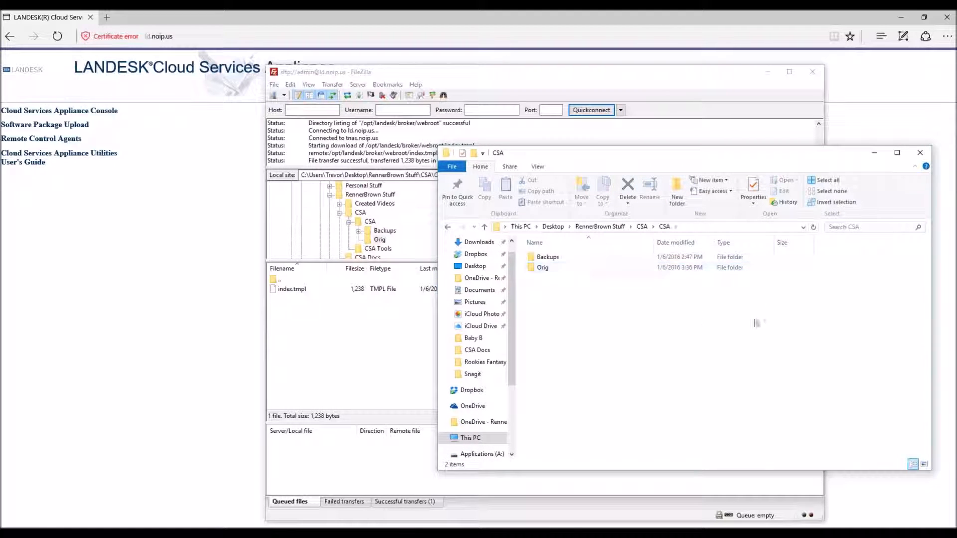
double_click(544, 268)
Step: Copy index.tmpl from Orig and paste it into the parent CSA folder
right_click(548, 257)
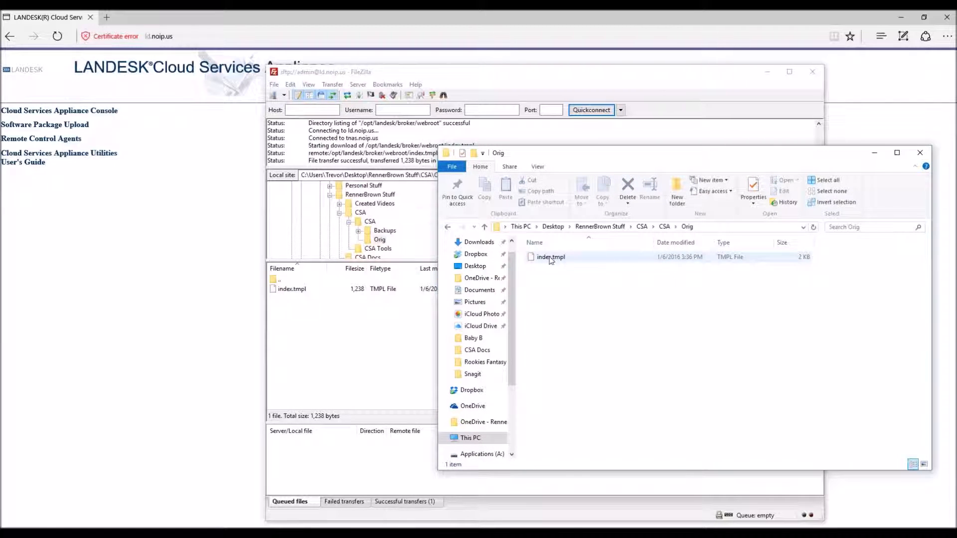
click(573, 447)
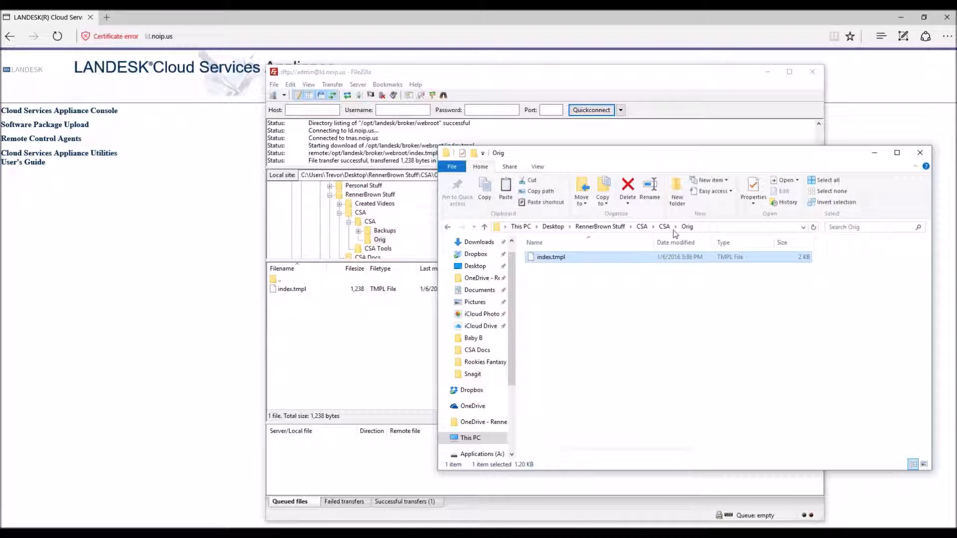
click(664, 226)
right_click(548, 297)
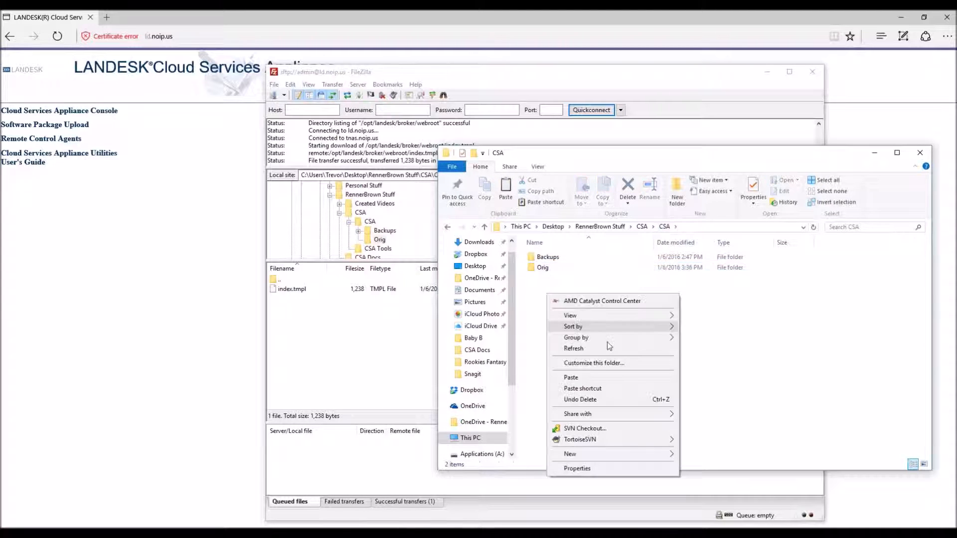
click(584, 377)
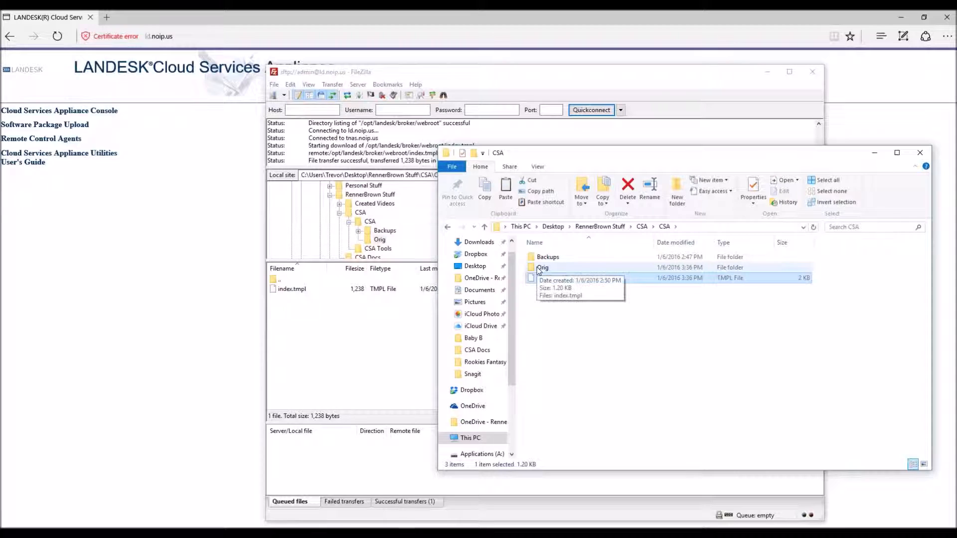
click(662, 366)
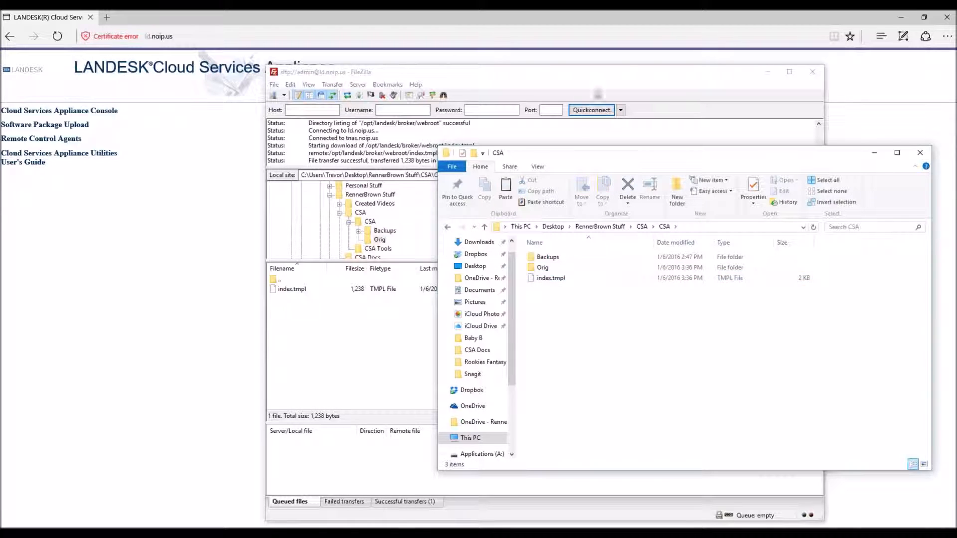
Step: Open the CSA folder's index.tmpl copy with Edit with Notepad++
drag(599, 155, 505, 105)
click(575, 229)
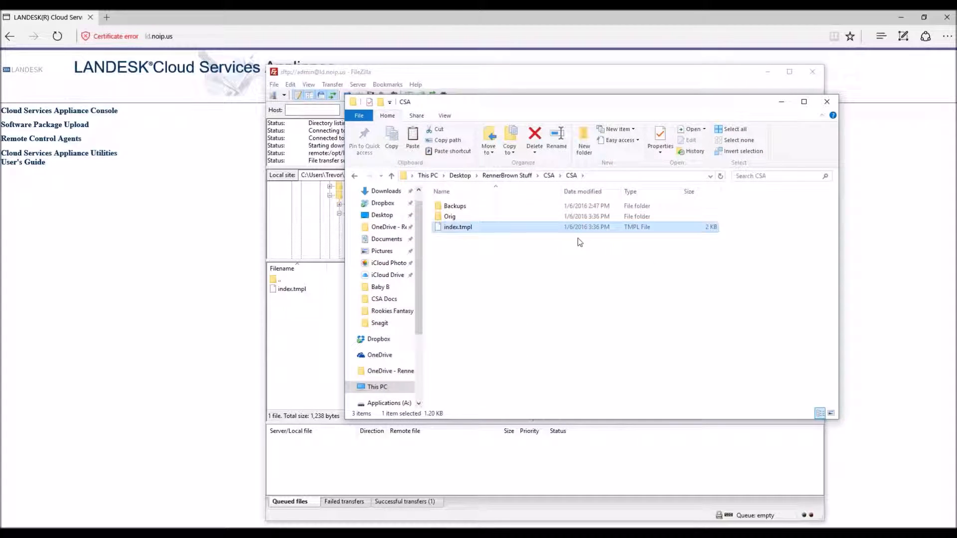
right_click(449, 227)
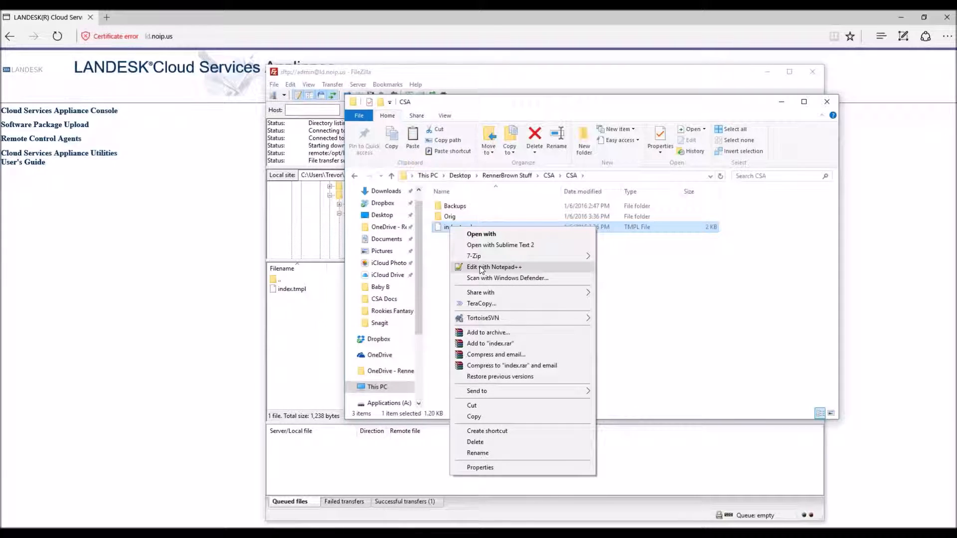
click(482, 270)
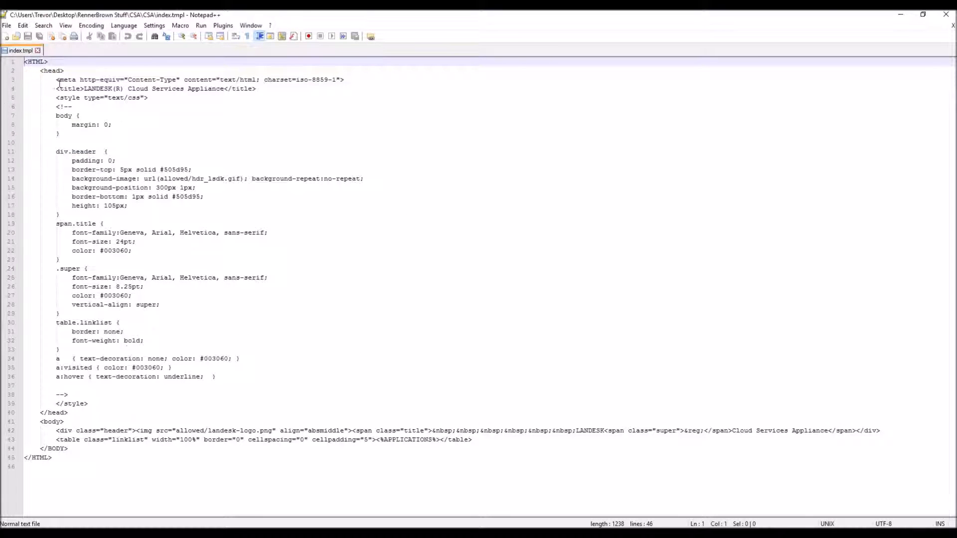
drag(39, 73, 232, 415)
drag(42, 422, 69, 448)
click(287, 342)
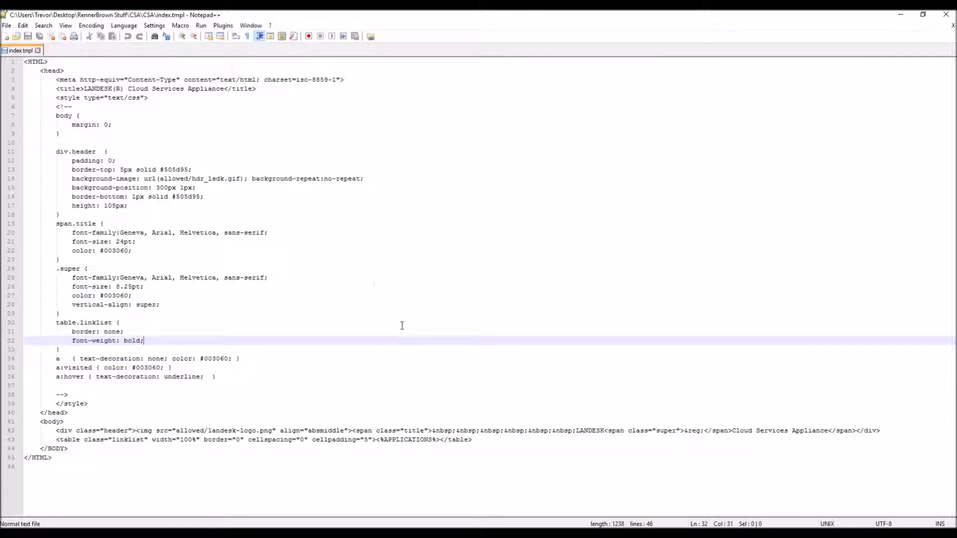
drag(56, 439, 479, 438)
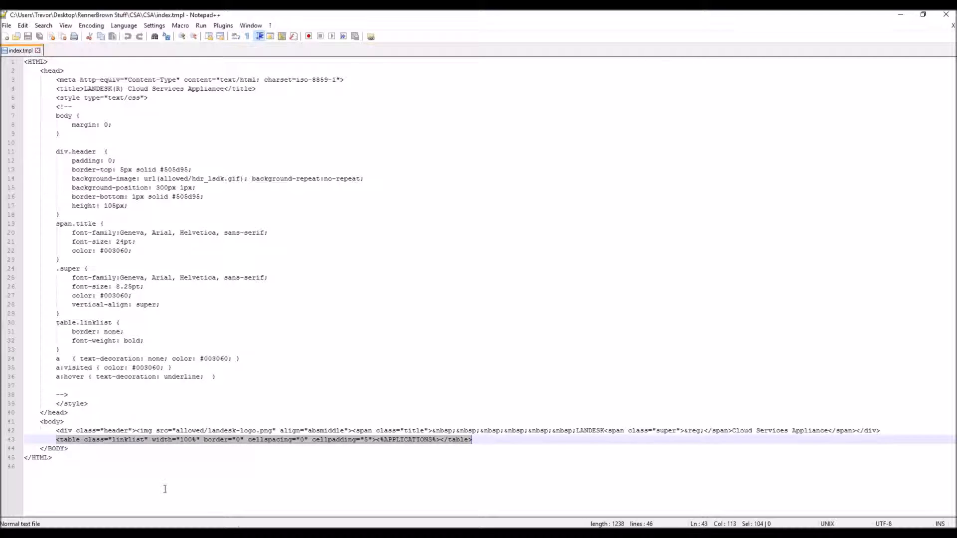
click(377, 439)
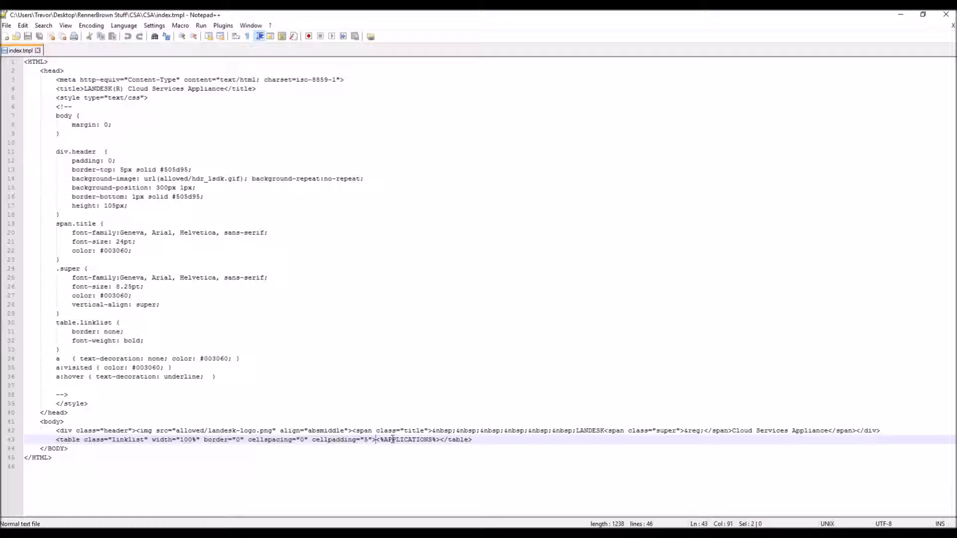
drag(392, 440, 440, 439)
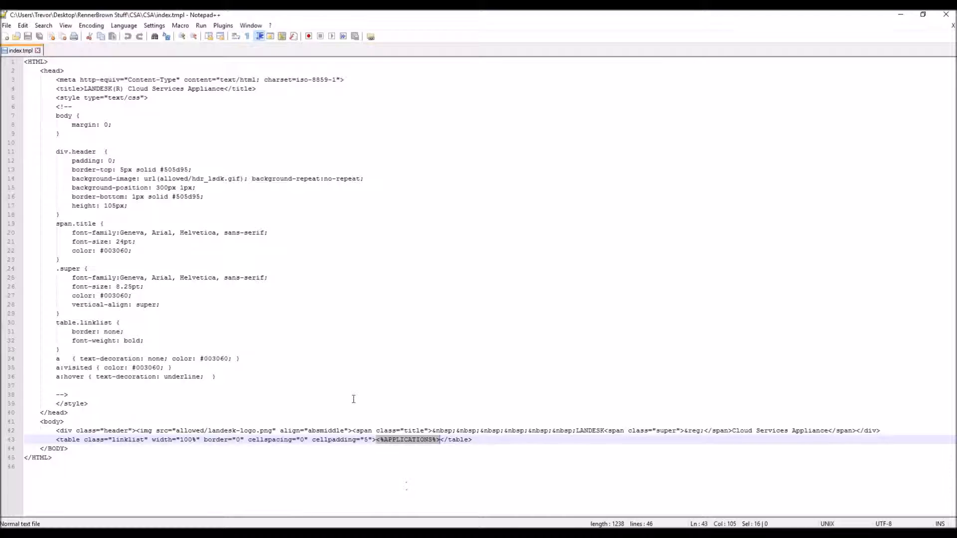
click(393, 468)
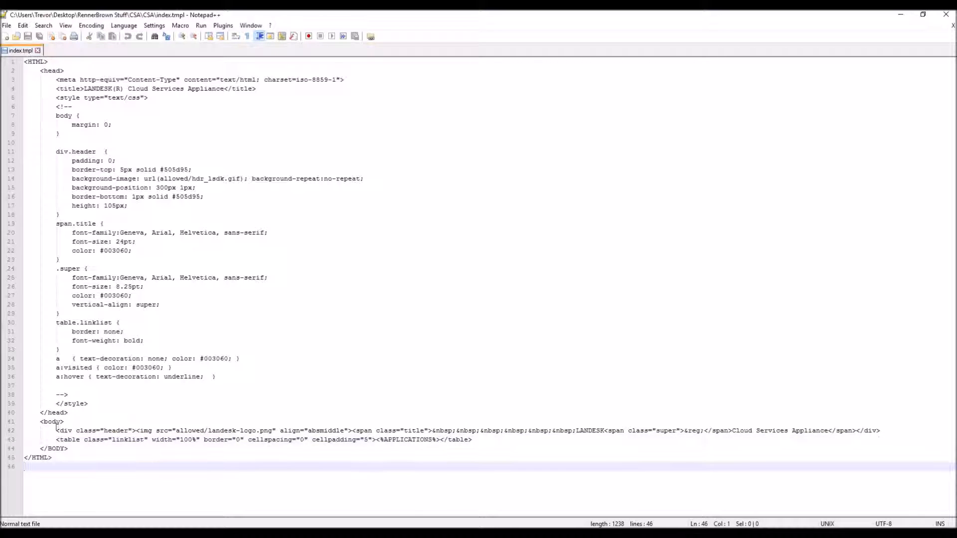
drag(55, 439, 472, 441)
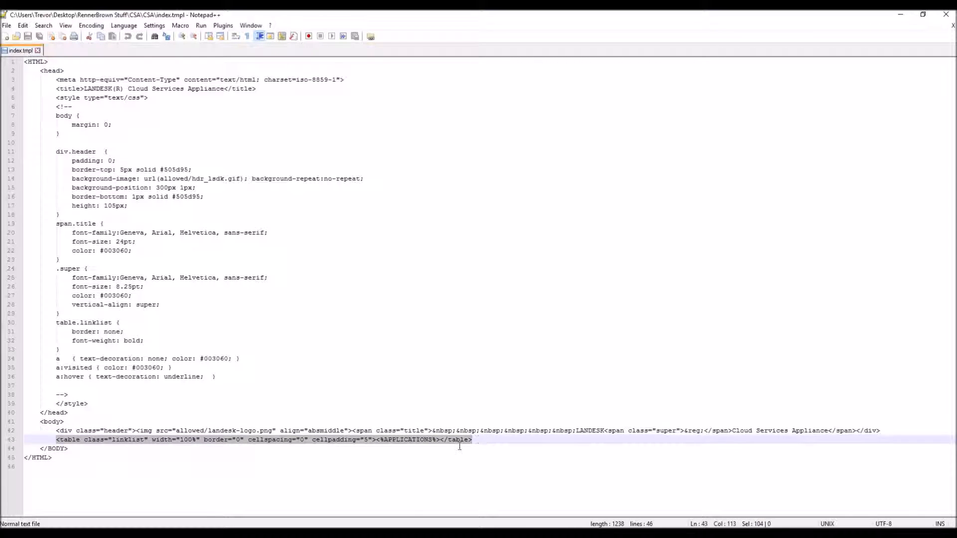
Step: Delete the links table line from index.tmpl, leaving line 43 empty
key(Delete)
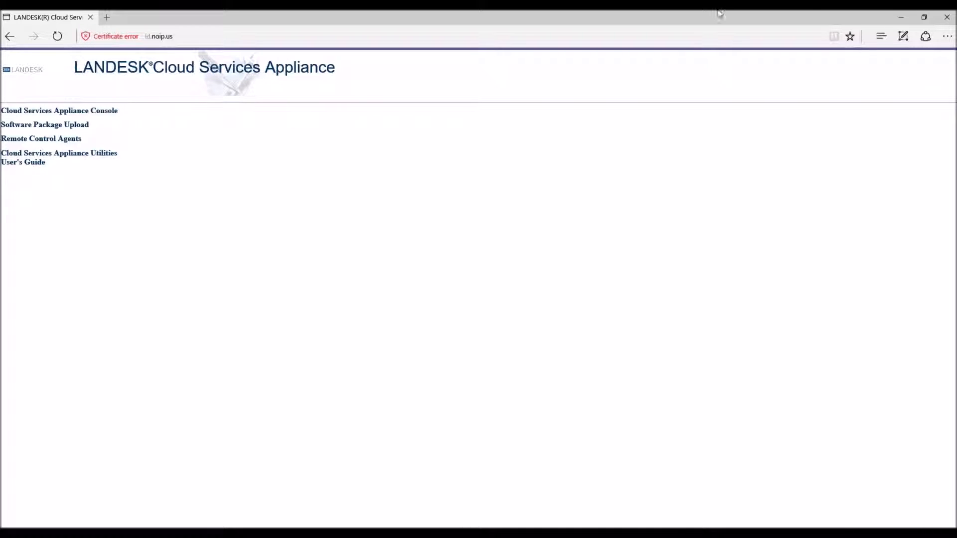
click(900, 17)
drag(57, 432, 901, 434)
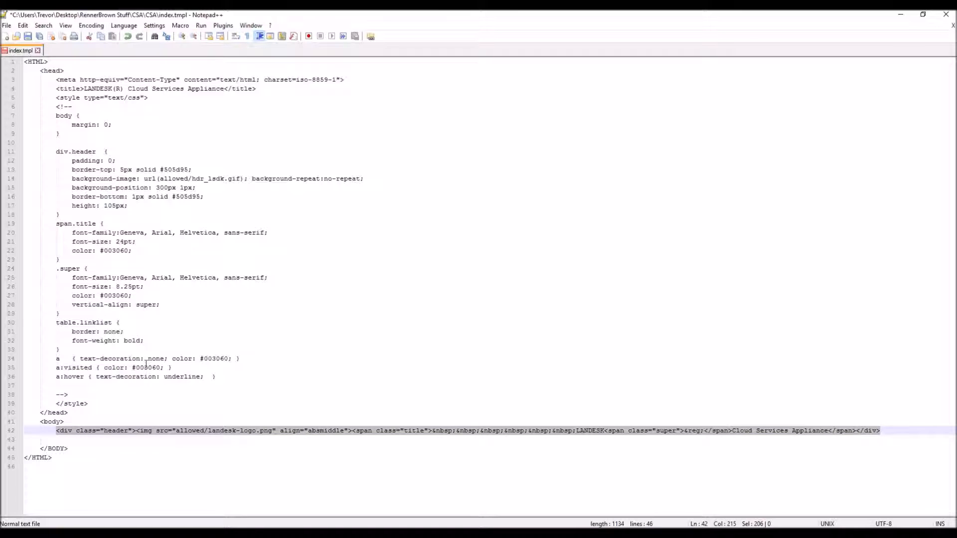
click(165, 394)
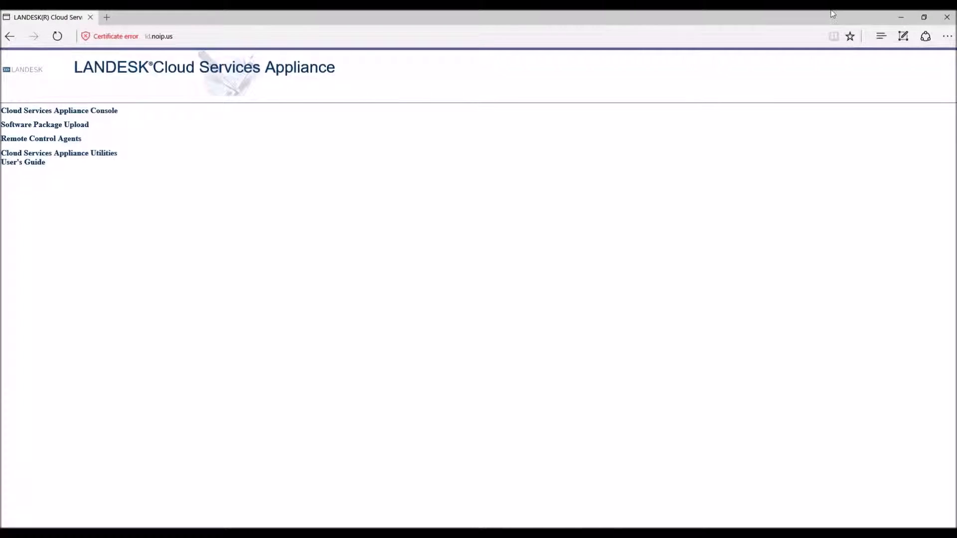
Step: Select the whole document, then bring the LANDESK page in Edge forward and right-click it
click(901, 17)
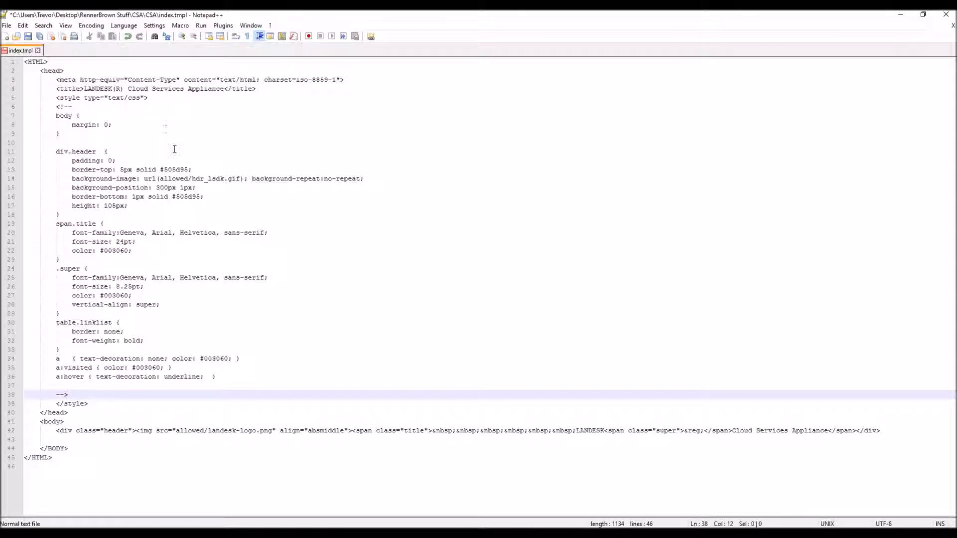
drag(128, 489, 23, 61)
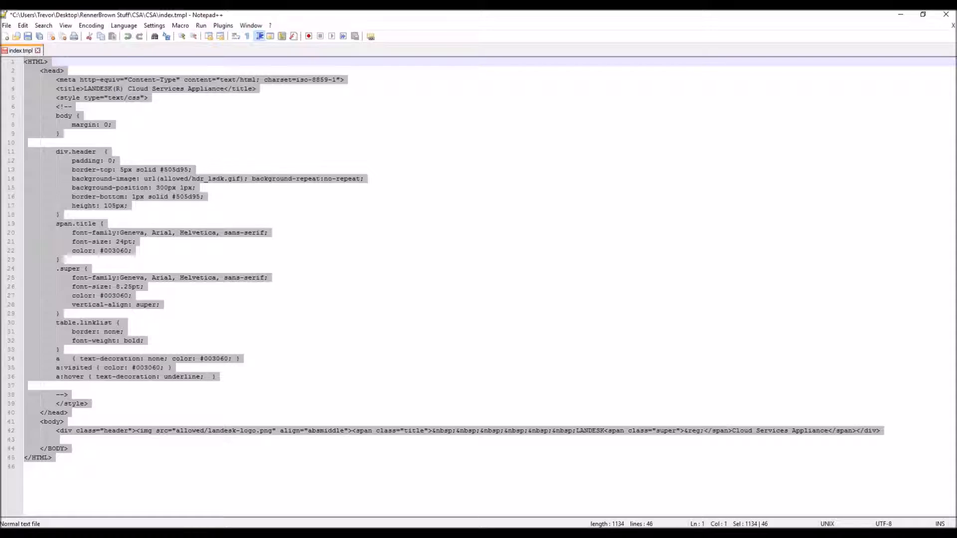
mouse_move(256, 533)
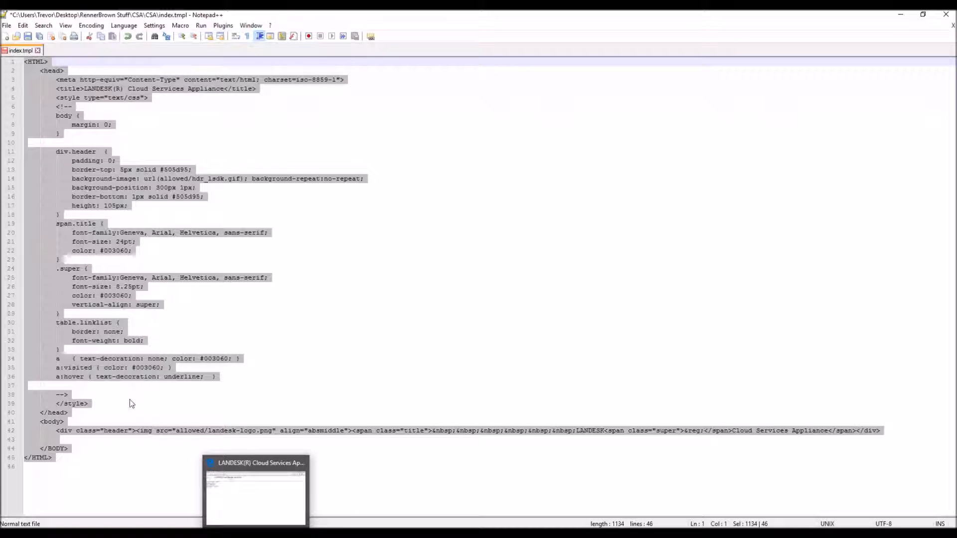
click(256, 496)
right_click(292, 213)
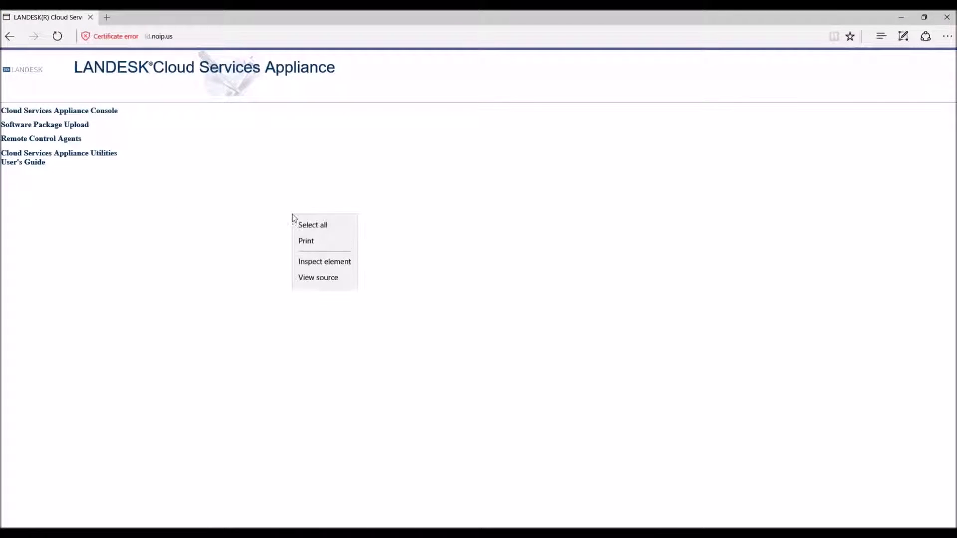
Step: Inspect the live page source in Edge developer tools to confirm the links table remains, then close them
click(318, 261)
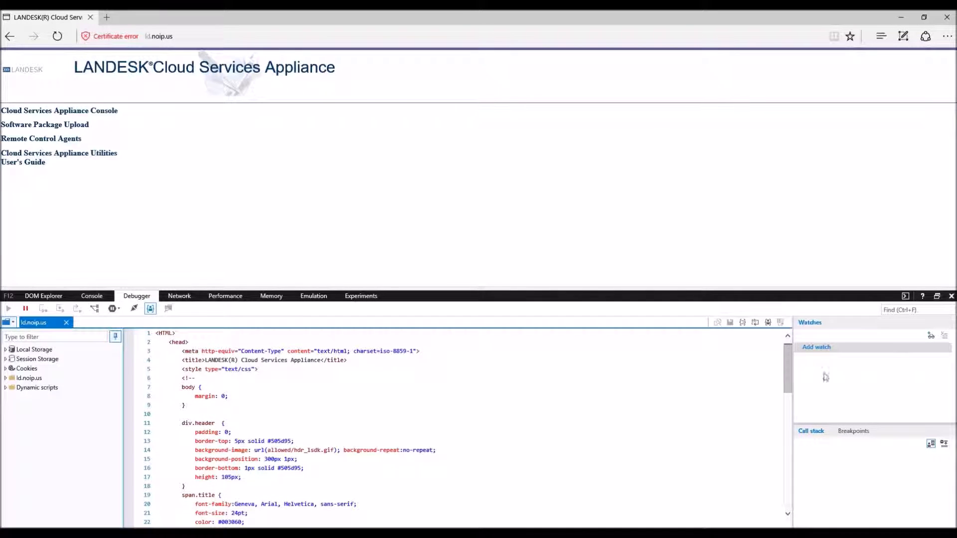
drag(787, 362, 787, 435)
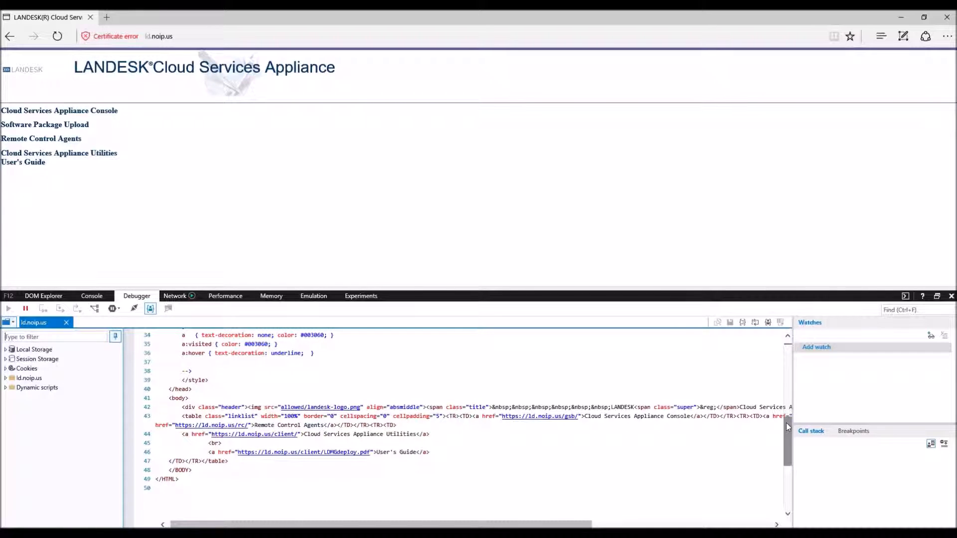
drag(787, 423, 797, 350)
drag(209, 360, 320, 362)
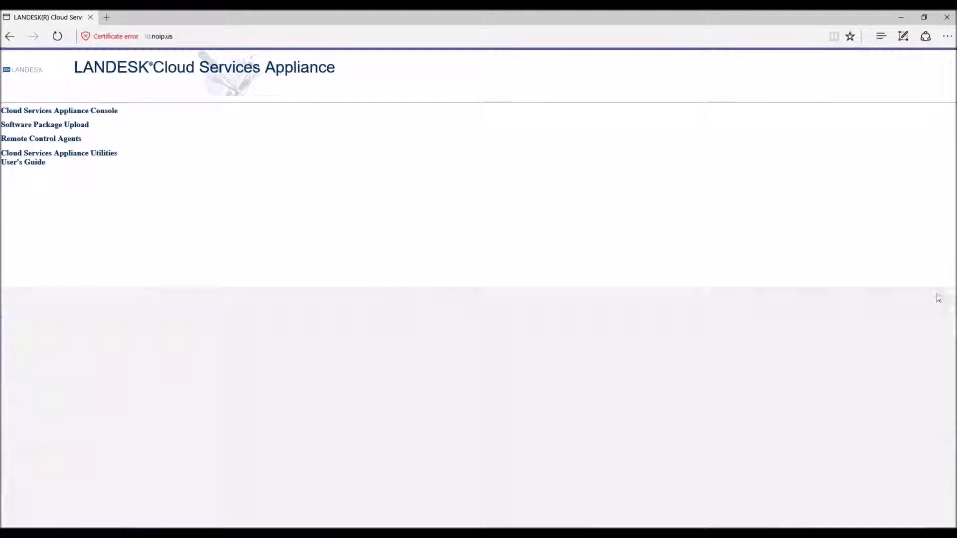
click(951, 296)
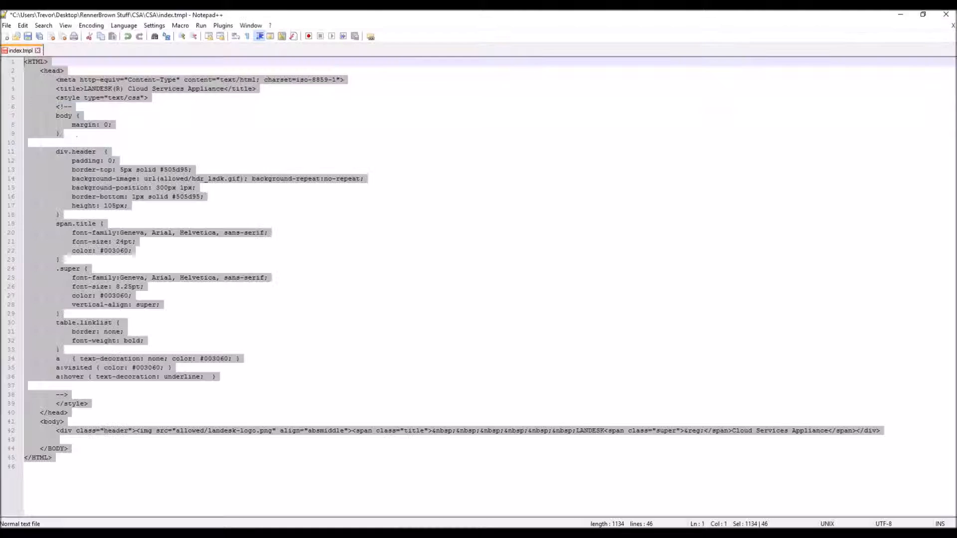
Step: Save the edited index.tmpl in Notepad++ and bring FileZilla back to the front
click(62, 437)
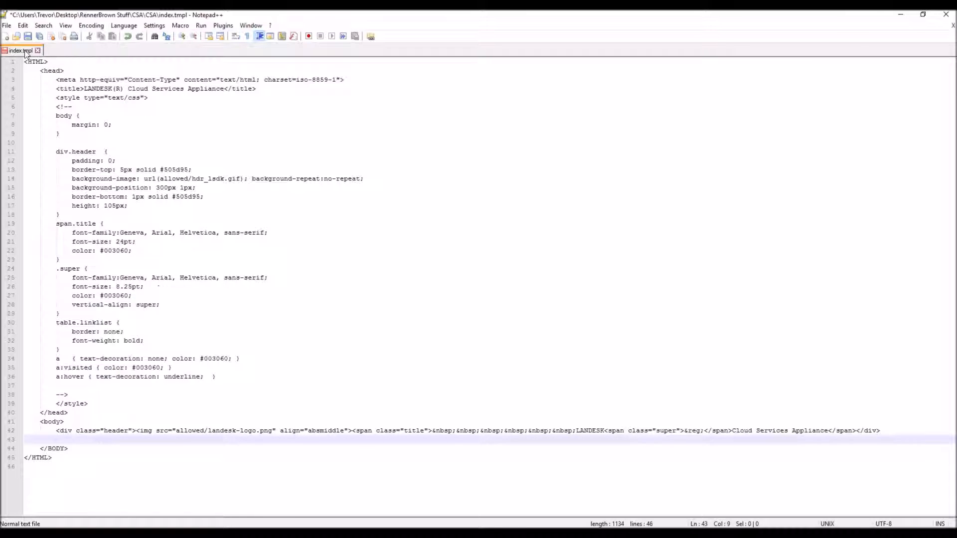
click(28, 36)
click(900, 14)
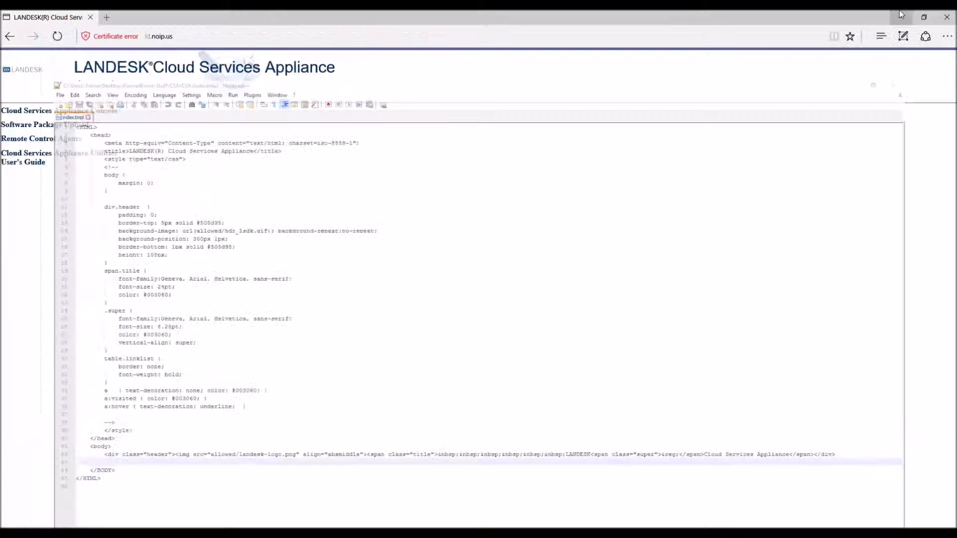
click(429, 533)
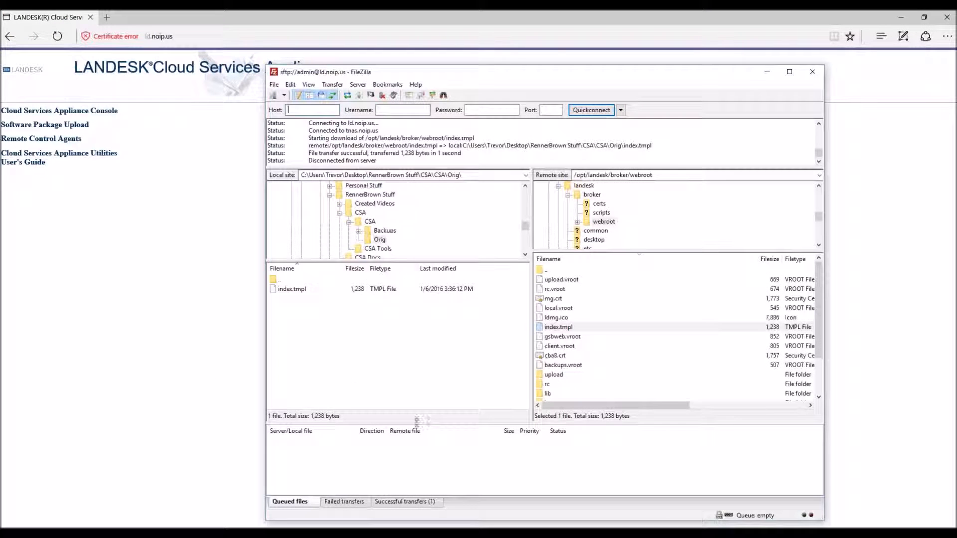
Step: Attempt to upload index.tmpl over the webroot copy, skipping it after permission denied
right_click(278, 293)
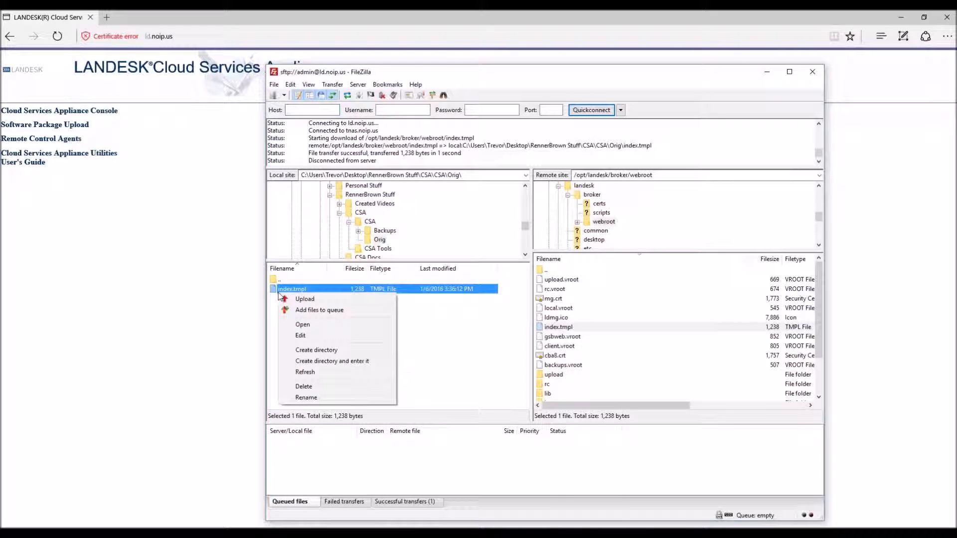
click(303, 297)
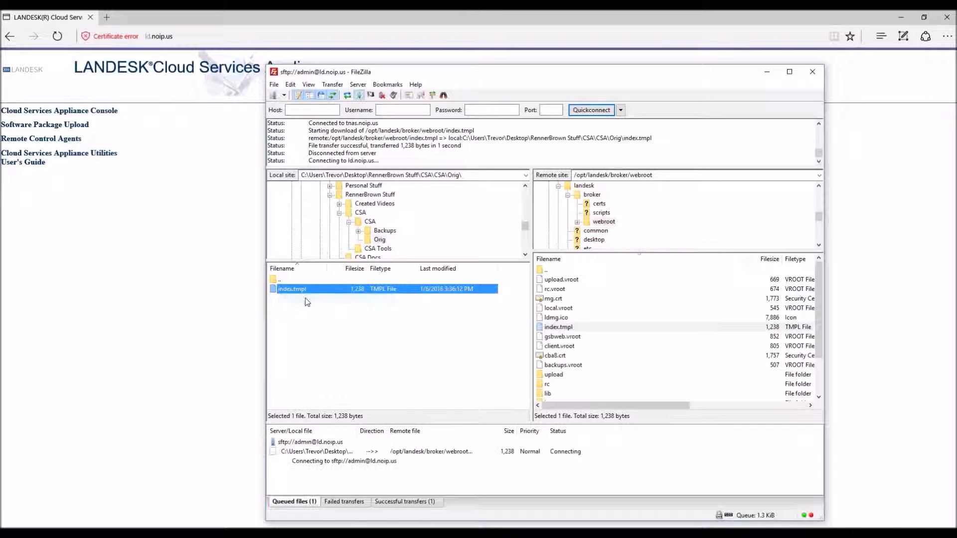
click(639, 362)
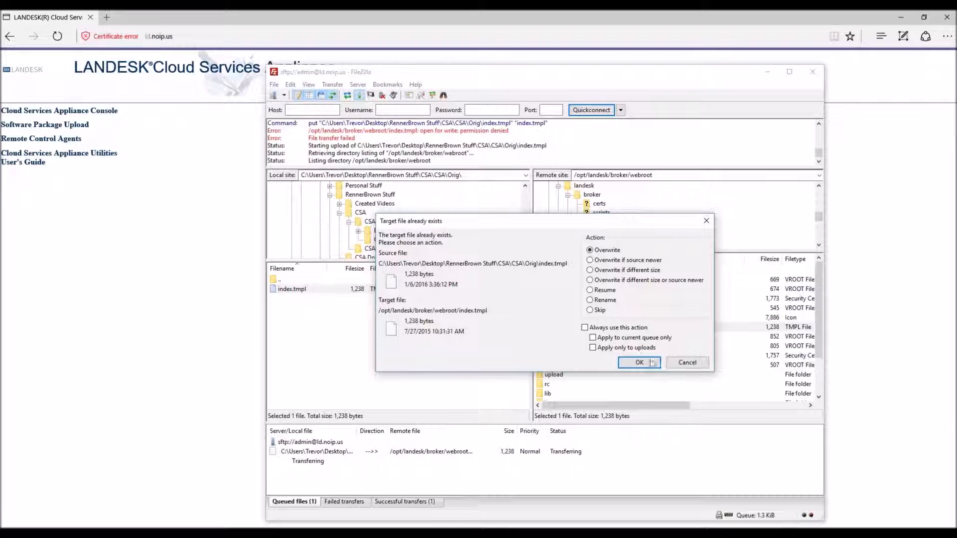
click(706, 221)
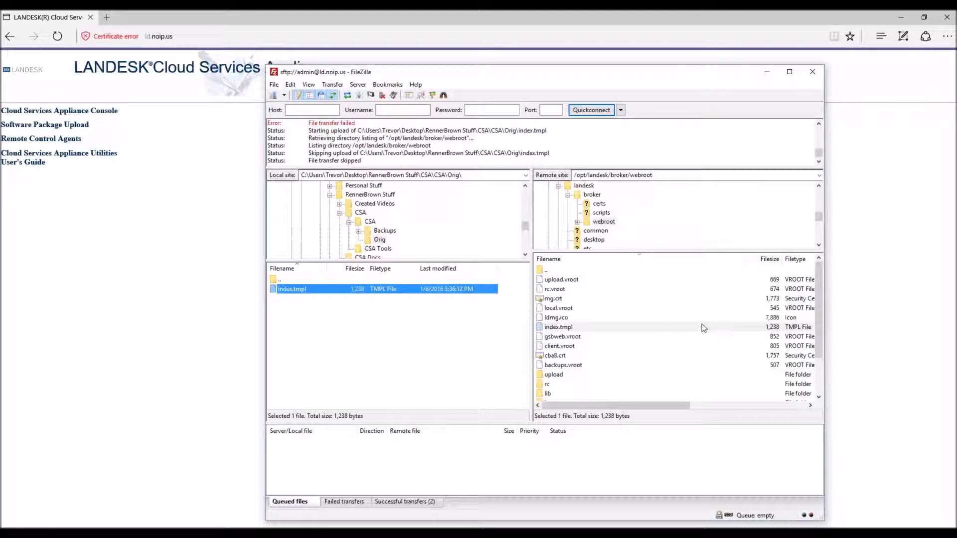
click(563, 329)
drag(638, 406, 575, 395)
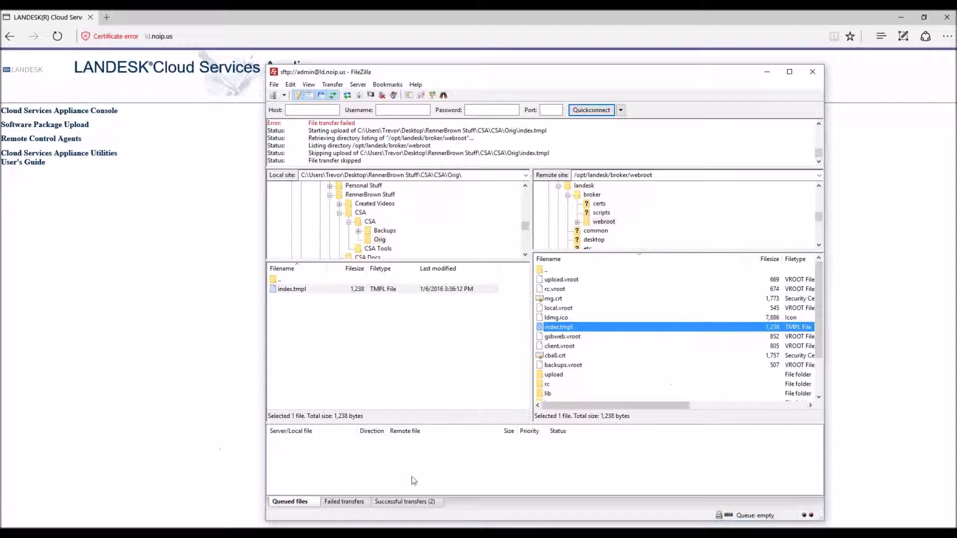
key(alt+Tab)
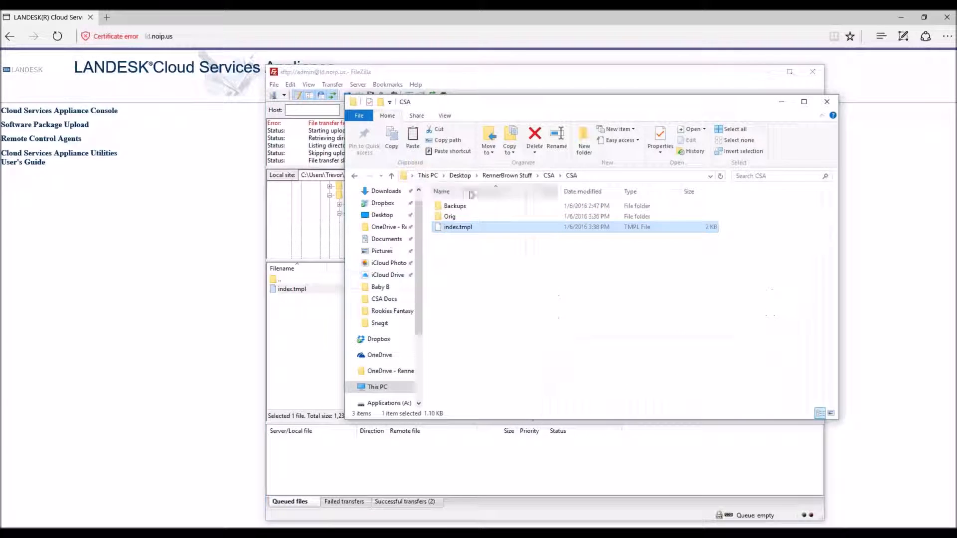
Step: Launch PuTTY from CSA Tools and open the saved CSA session to the appliance
click(549, 176)
double_click(451, 216)
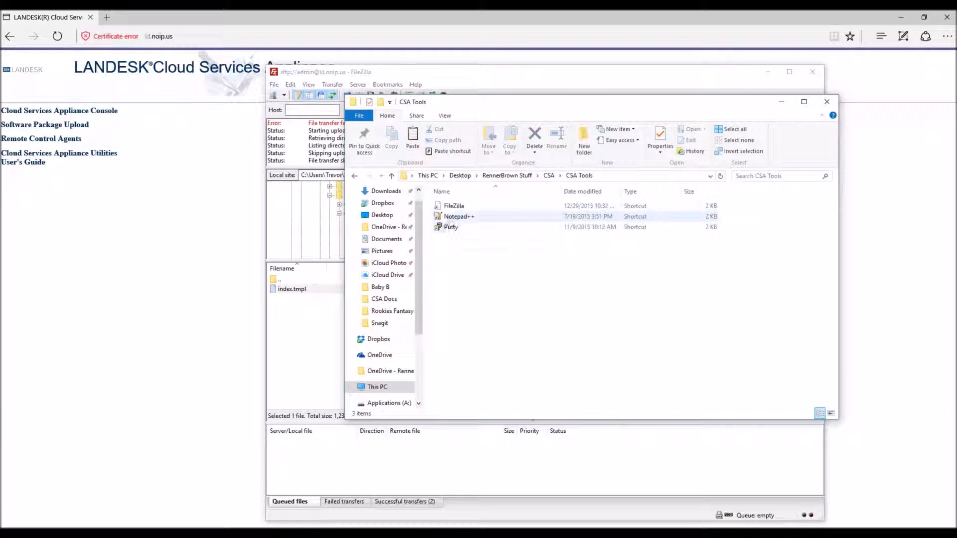
double_click(459, 227)
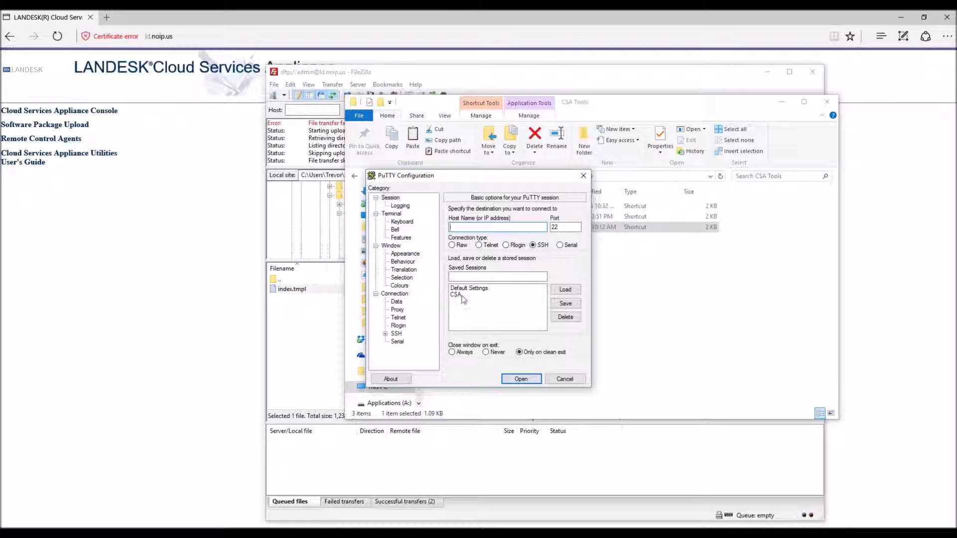
click(462, 295)
click(565, 289)
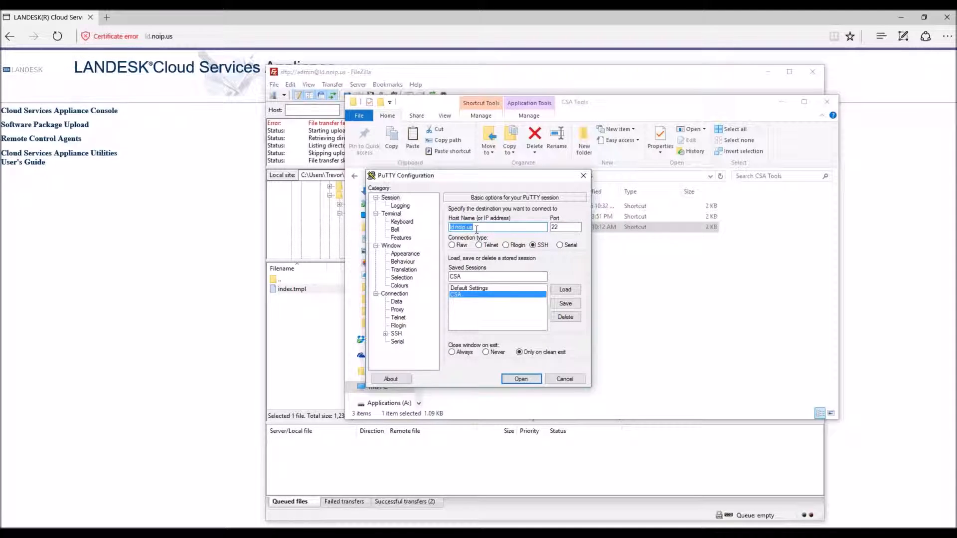
click(522, 380)
drag(322, 108, 501, 204)
Step: Log in to the appliance as admin and become root with sudo su
text(admin)
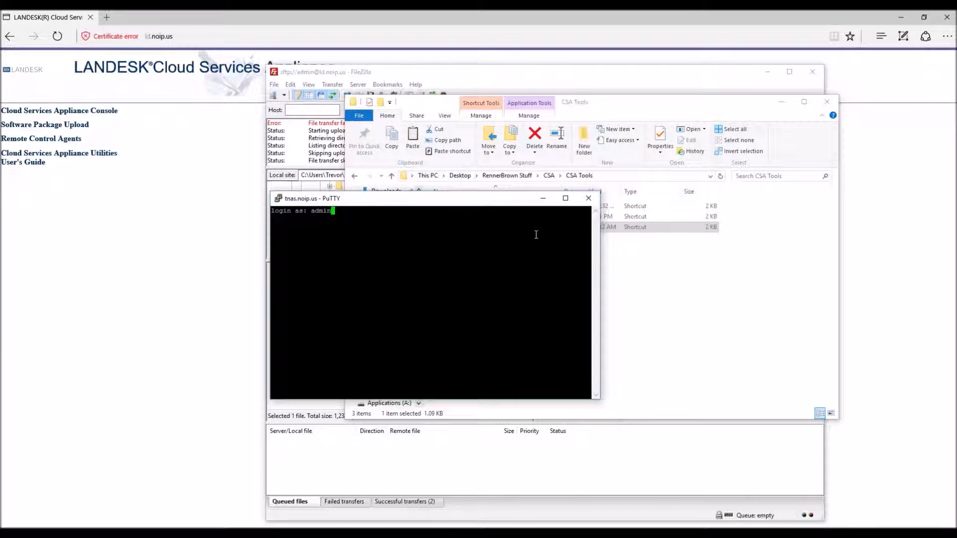
key(Return)
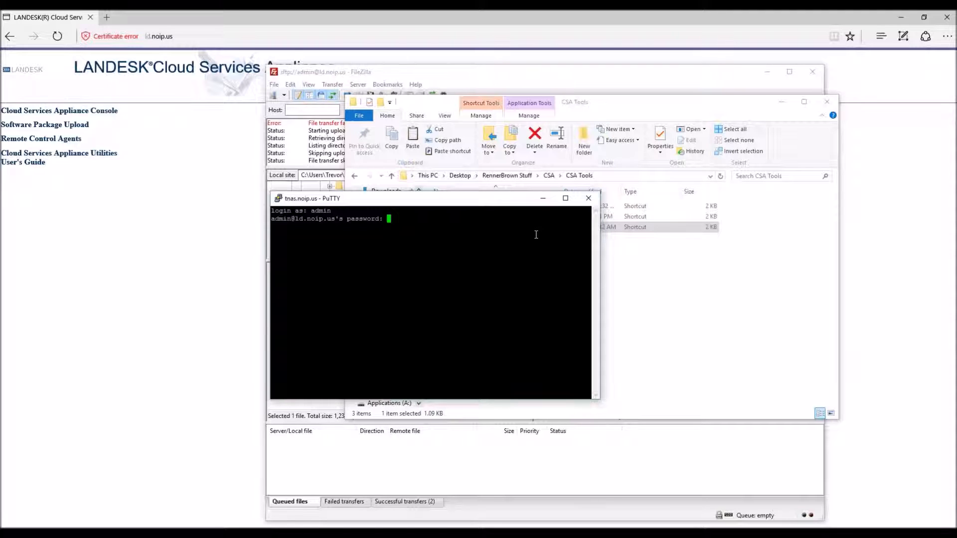
key(Return)
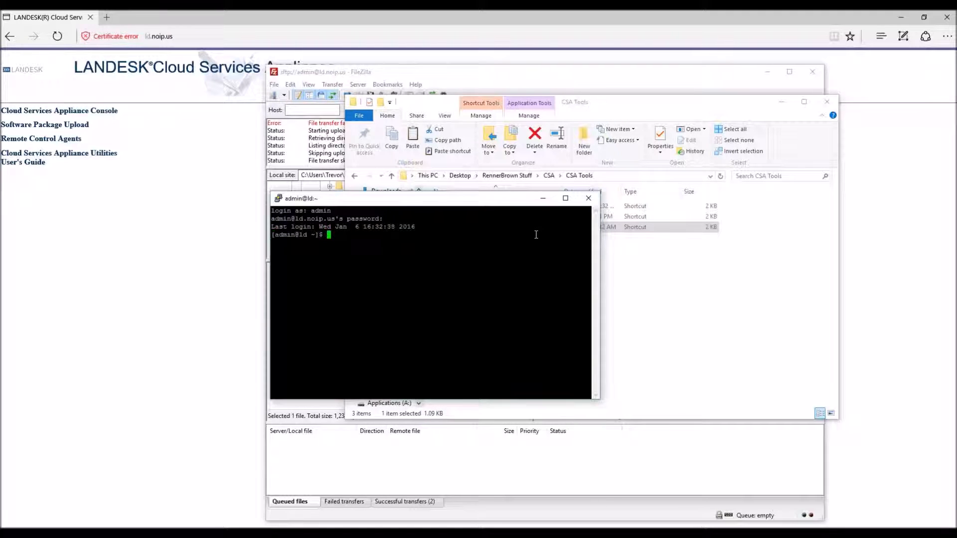
text(sudo su)
key(Return)
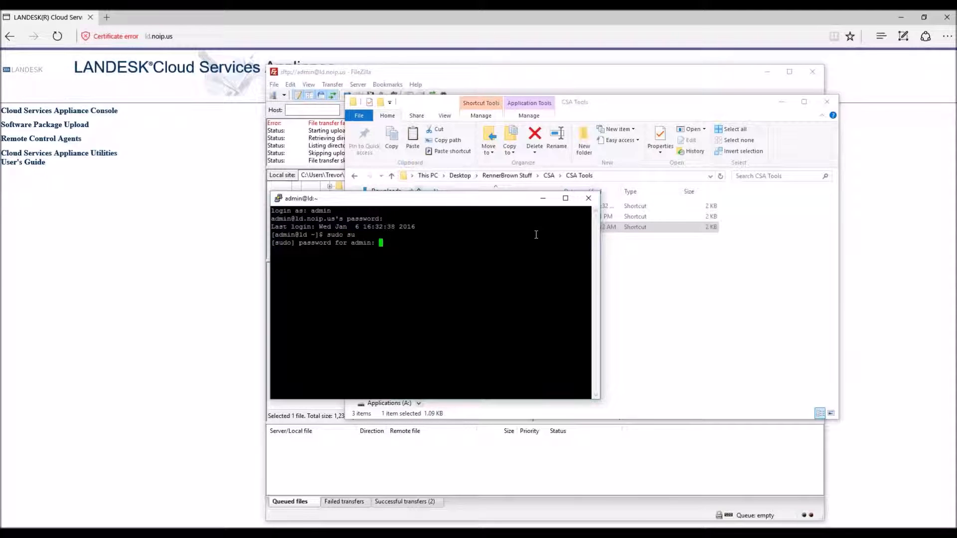
key(Return)
Step: Change into /opt/landesk/broker/webroot and list its files
text(cd /opt)
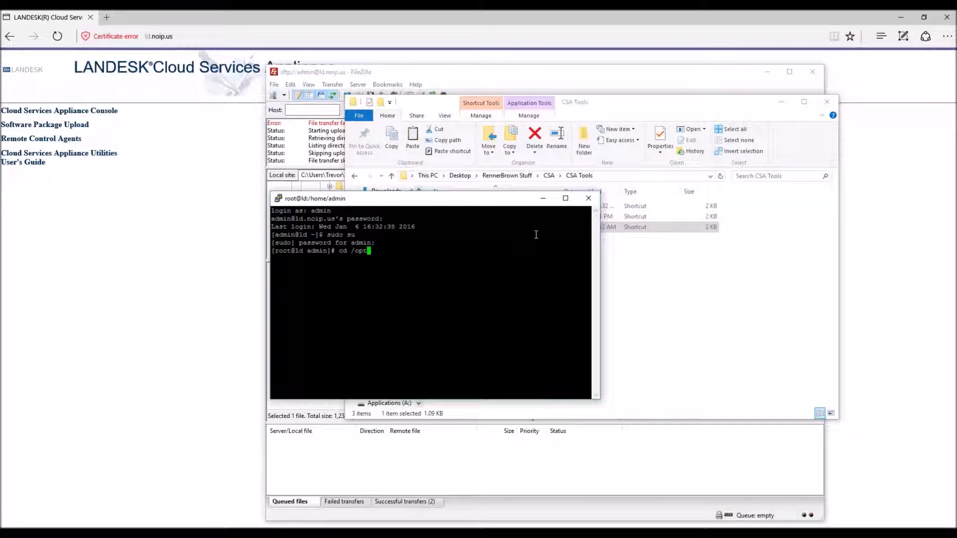
text(/landesk/broker/webroot)
key(Return)
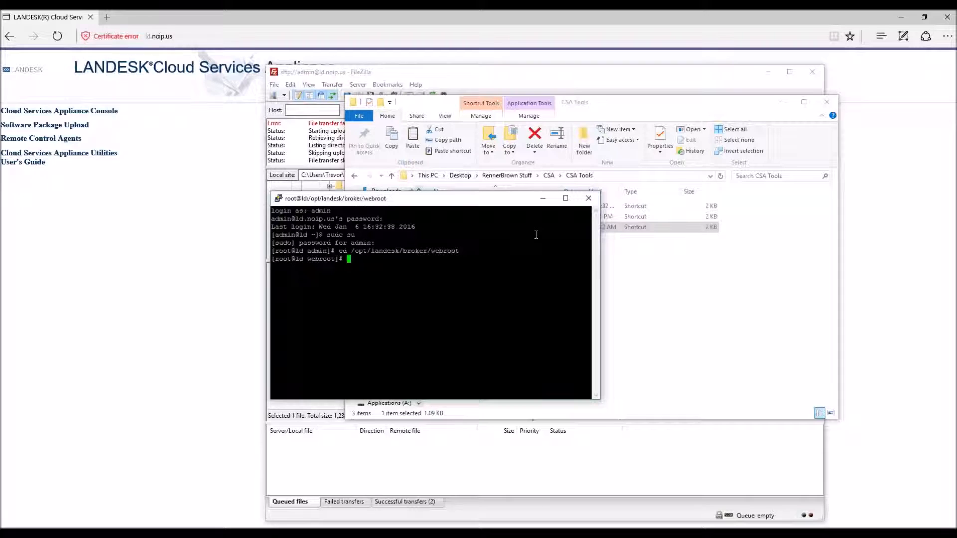
text(ls)
key(Return)
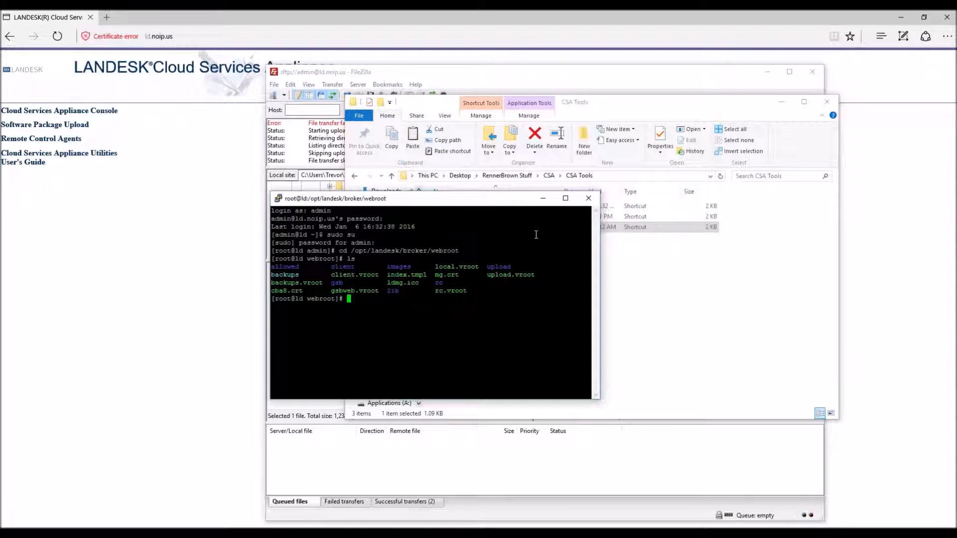
Step: Set index.tmpl's permissions to 777 with chmod
text(chmod 775)
key(BackSpace)
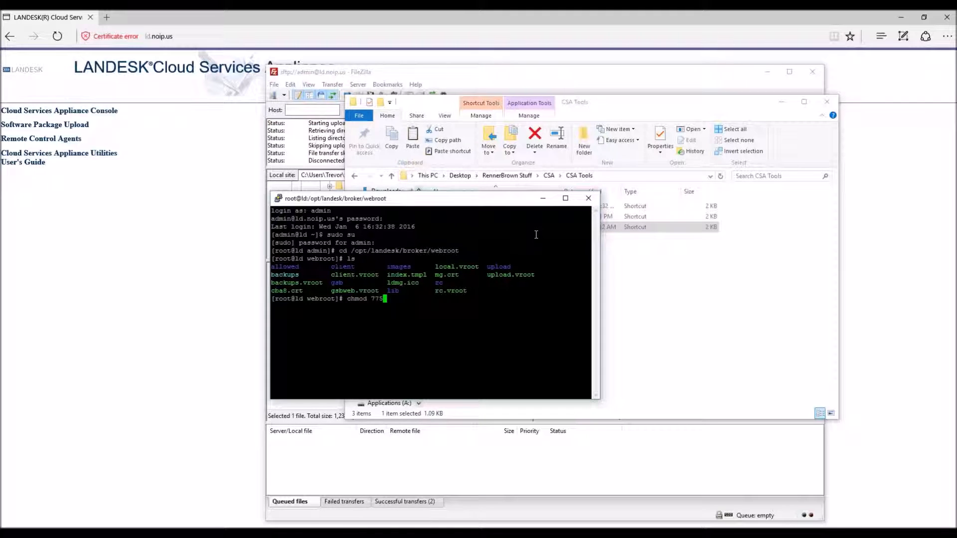
key(BackSpace)
text(7 index.tmpl)
key(Return)
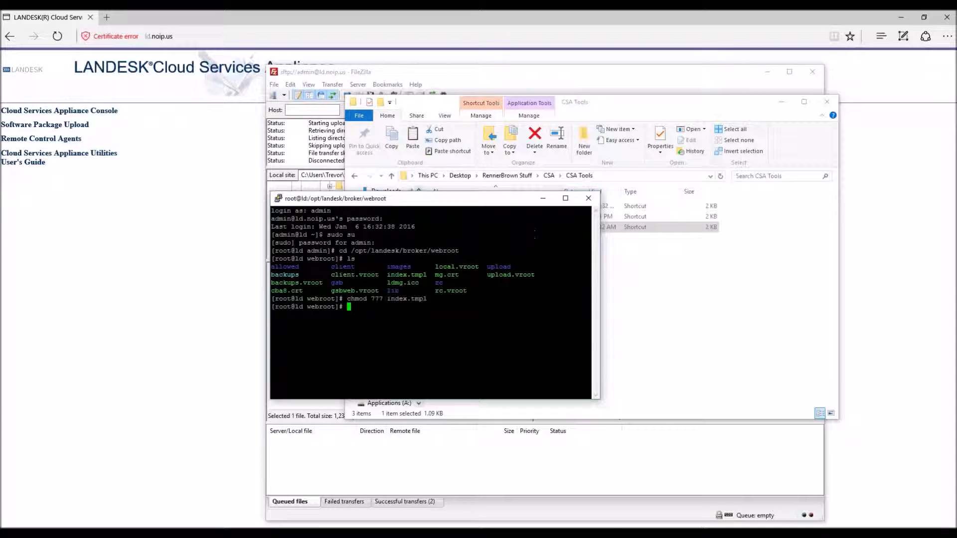
click(441, 73)
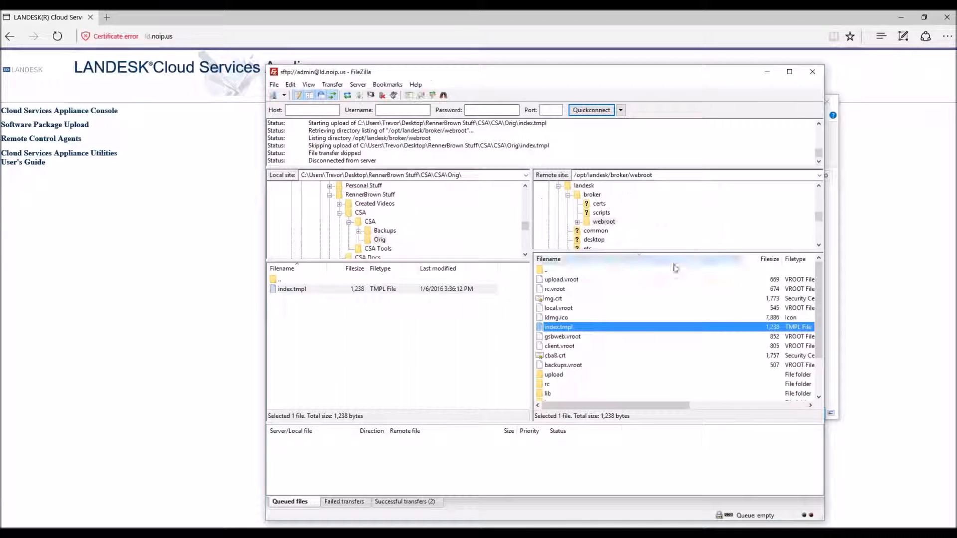
Step: Upload the Orig folder's 1,238-byte index.tmpl over the webroot copy, then reload the page in Edge
right_click(287, 290)
click(313, 295)
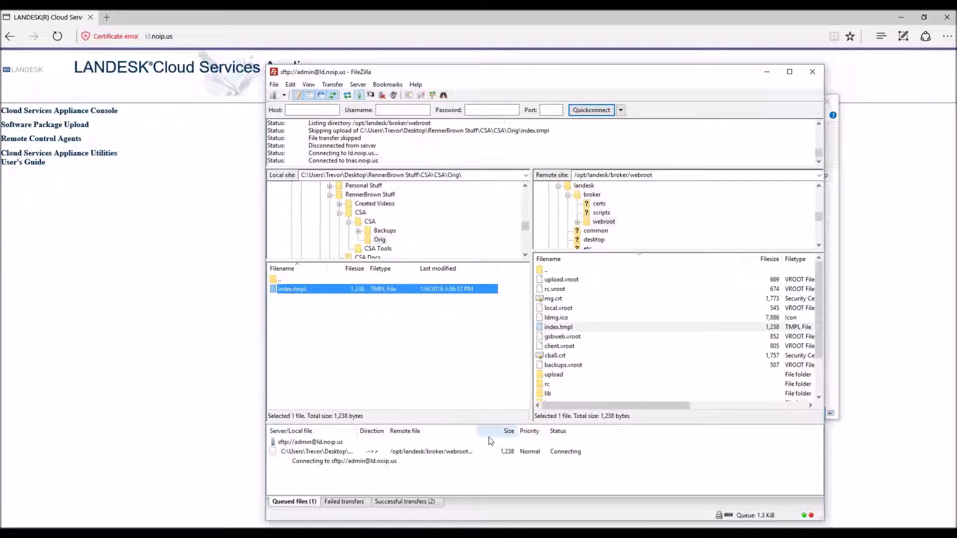
click(638, 363)
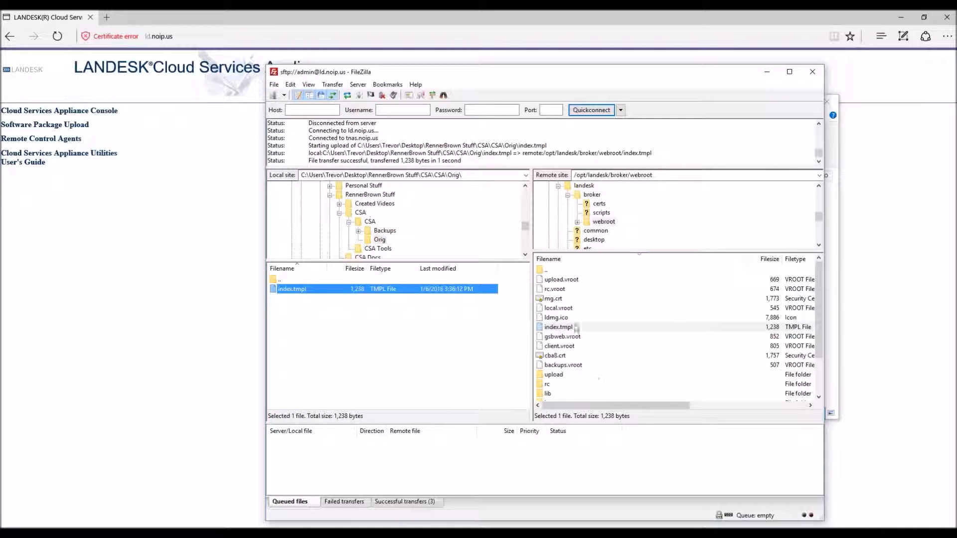
click(155, 269)
click(58, 37)
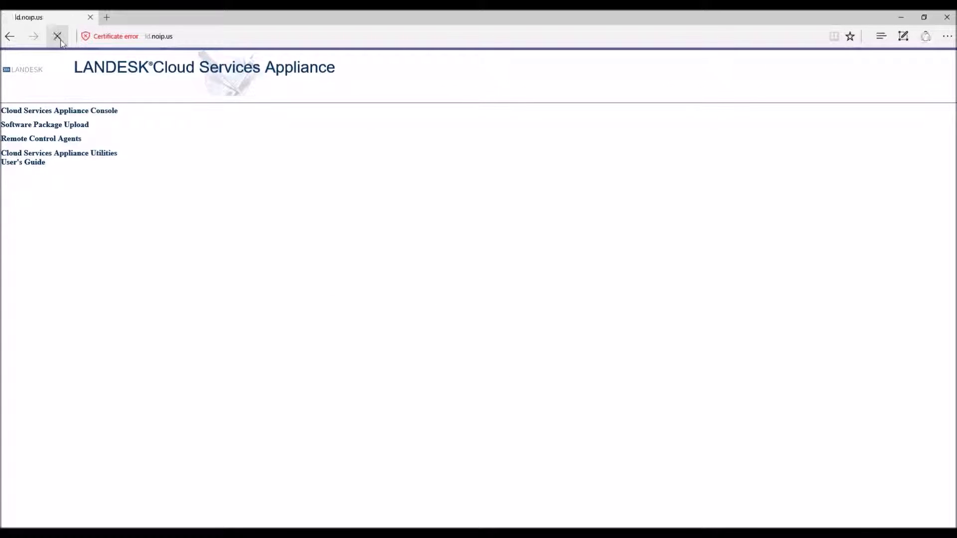
Step: Reload the LANDESK landing page in Edge once more
click(58, 38)
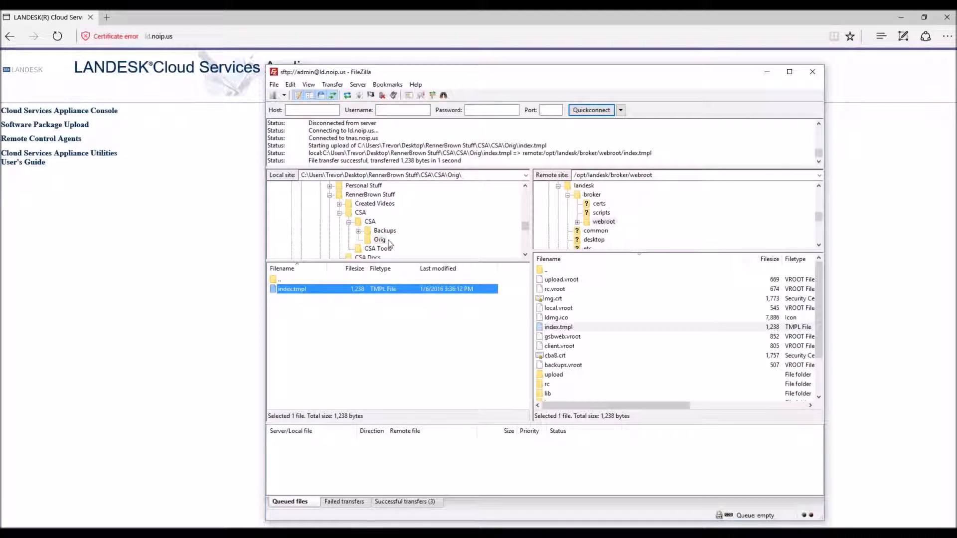
Step: Upload the edited 1,134-byte index.tmpl from CSA over the webroot copy, then reload the page in Edge
click(370, 222)
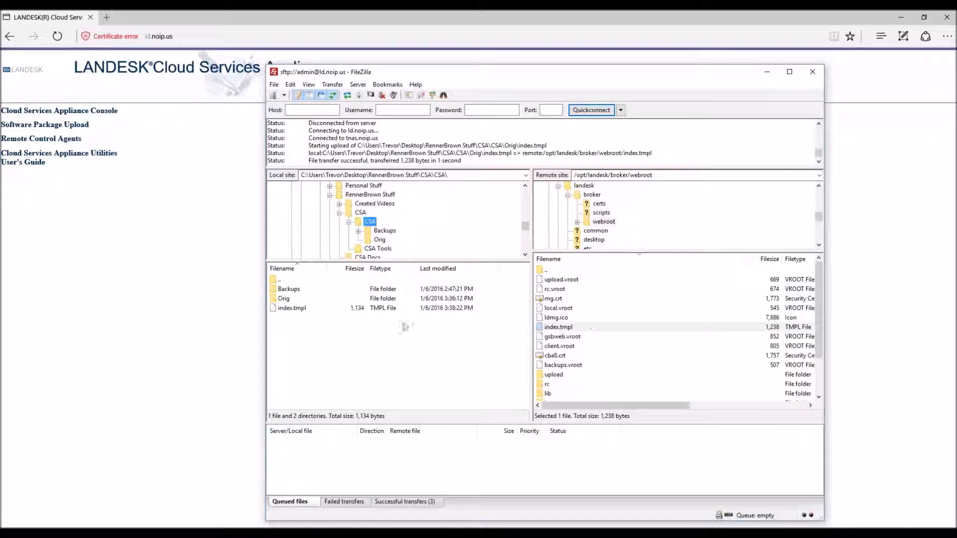
click(299, 309)
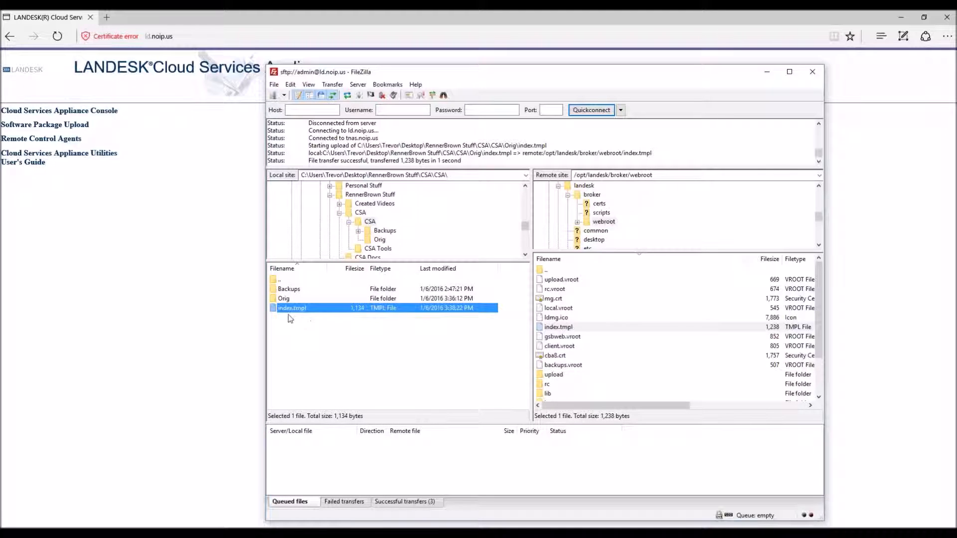
right_click(288, 312)
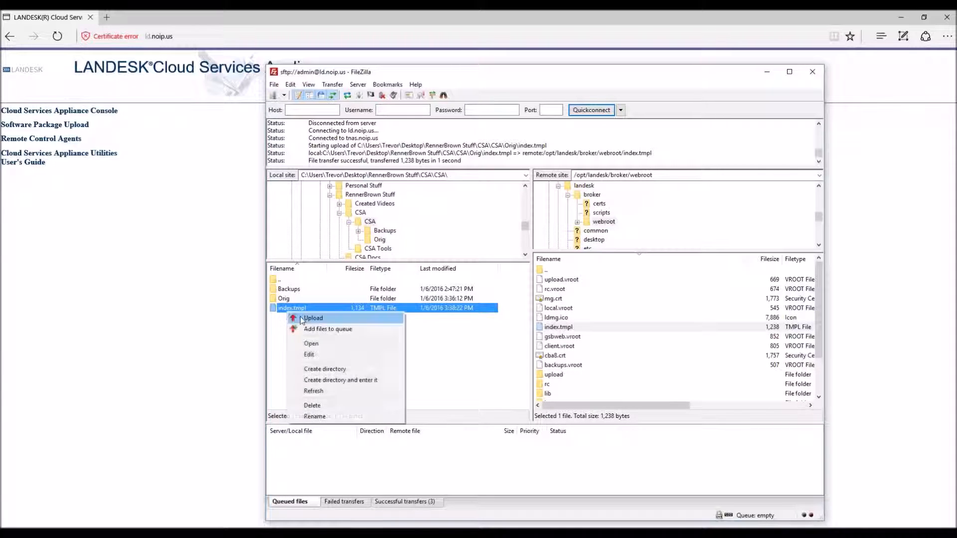
click(313, 318)
click(633, 363)
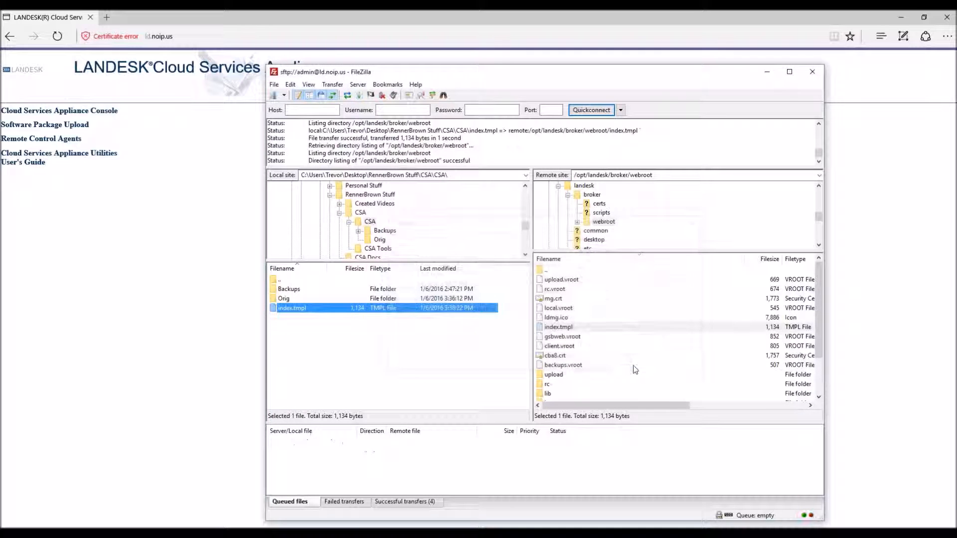
click(61, 355)
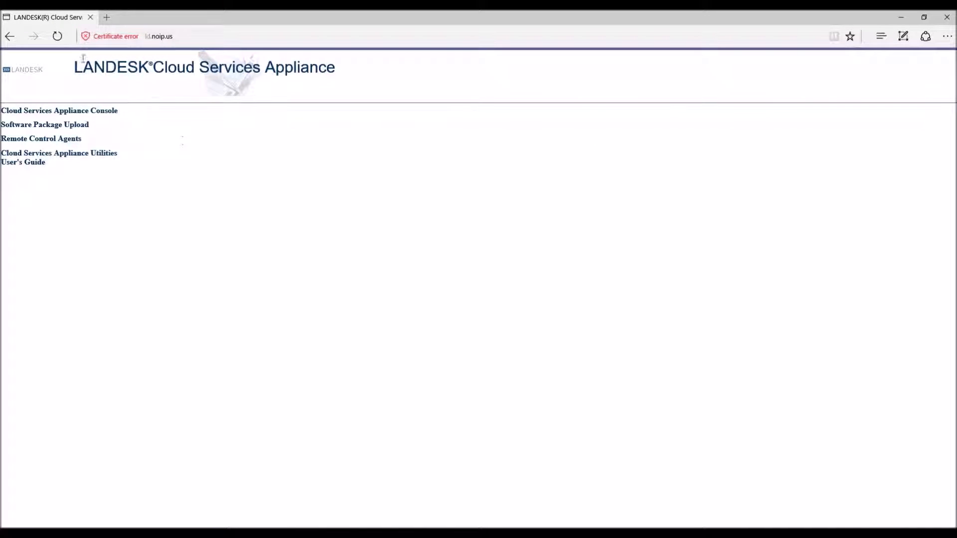
click(57, 36)
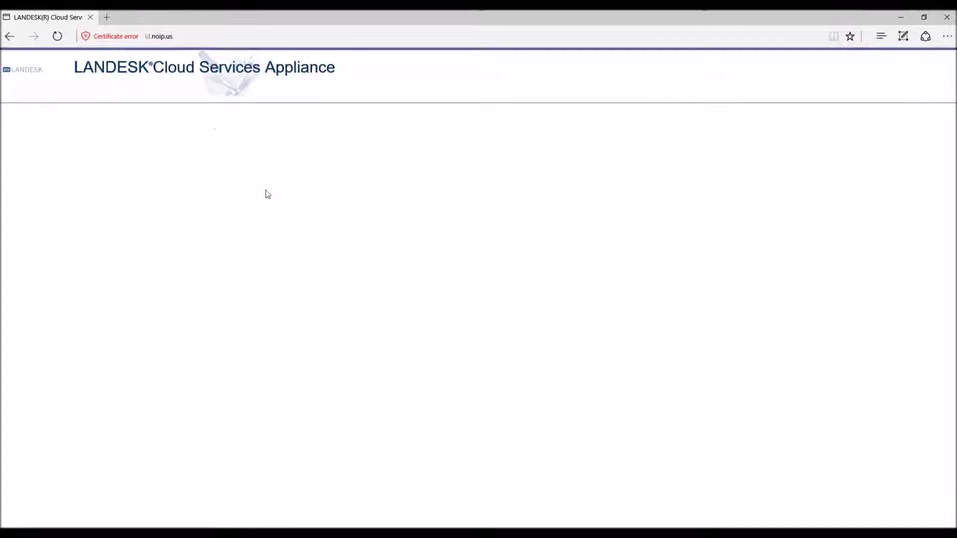
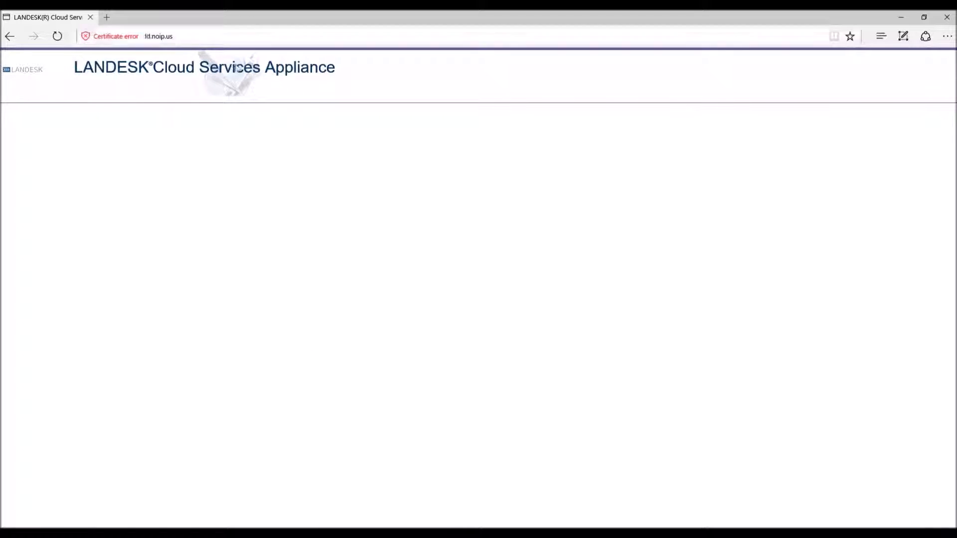
Step: View the page source, then delete the header div line from index.tmpl and save it
right_click(457, 143)
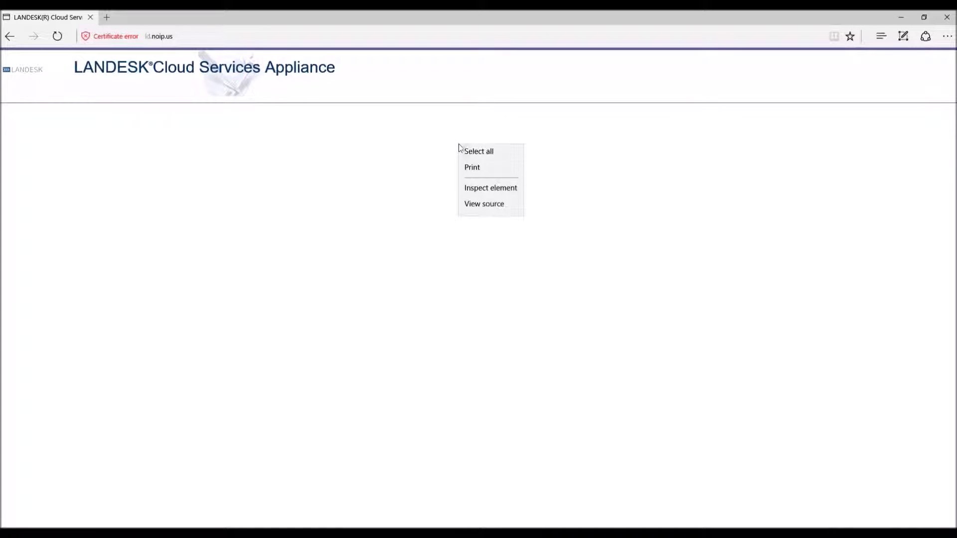
click(497, 207)
scroll(440, 344, down, 10)
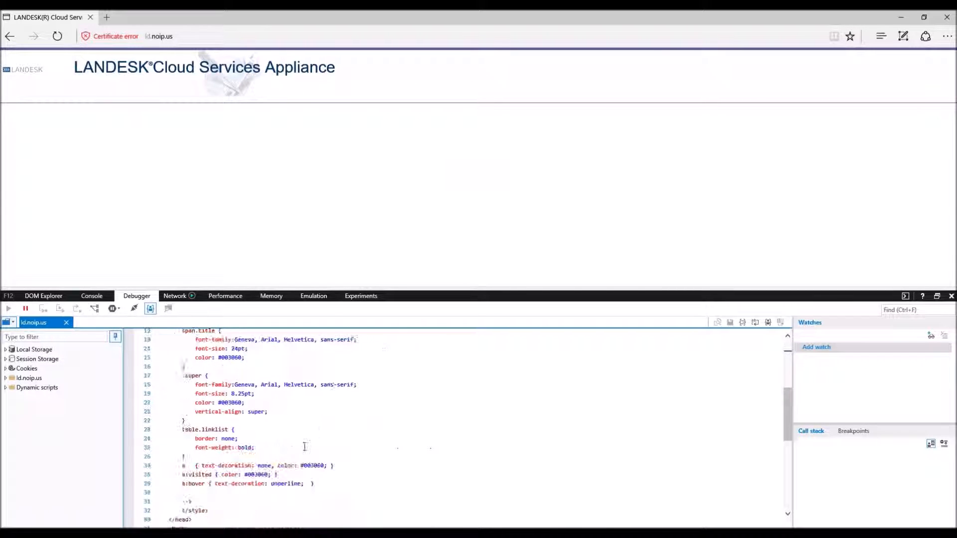
scroll(304, 424, up, 8)
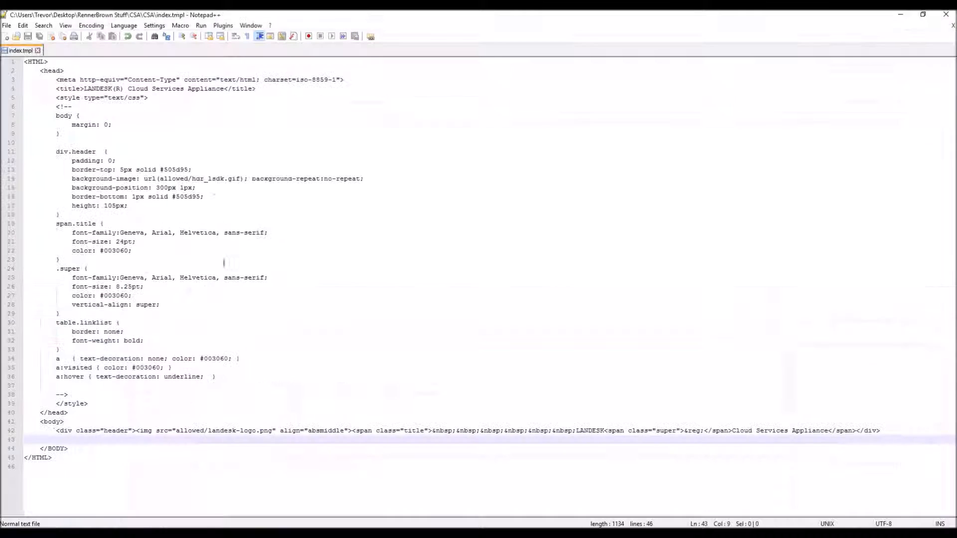
drag(56, 430, 44, 437)
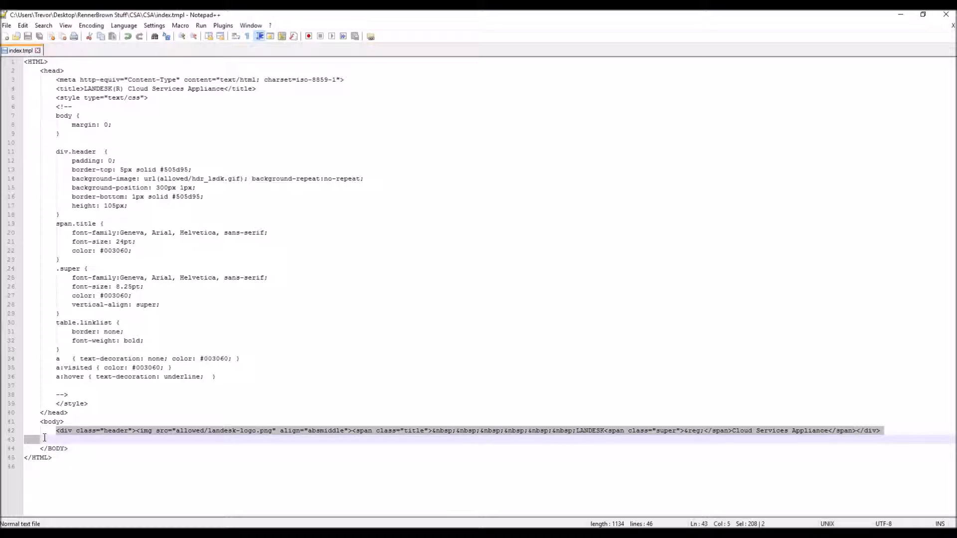
key(Delete)
click(28, 36)
Step: Upload the 926-byte index.tmpl over the server copy, reload Edge, and close developer tools
click(900, 14)
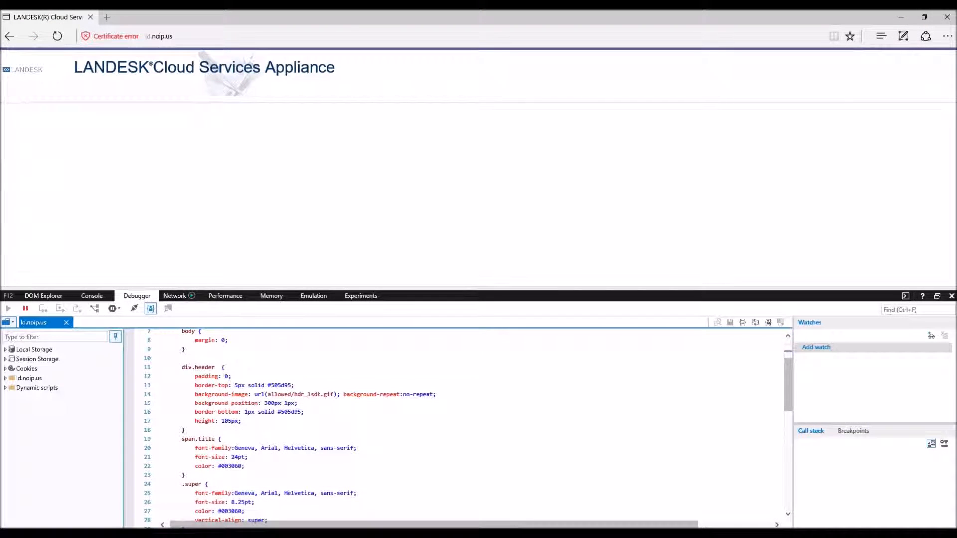
key(alt+Tab)
right_click(292, 309)
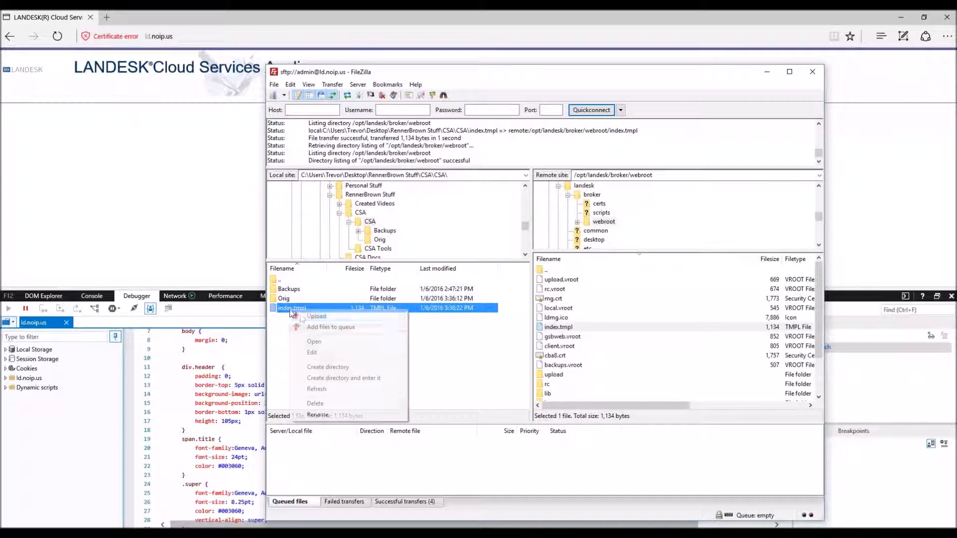
click(305, 315)
click(642, 364)
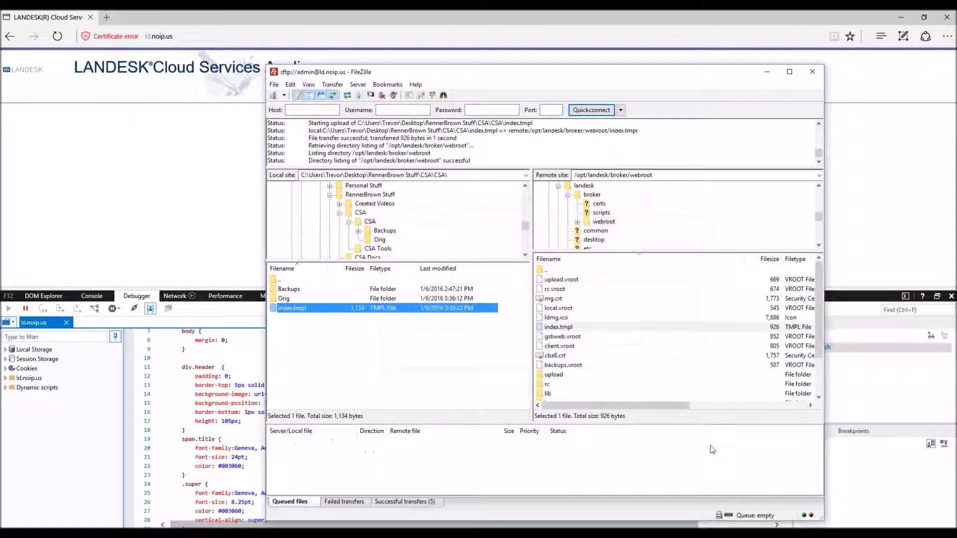
click(130, 229)
click(58, 36)
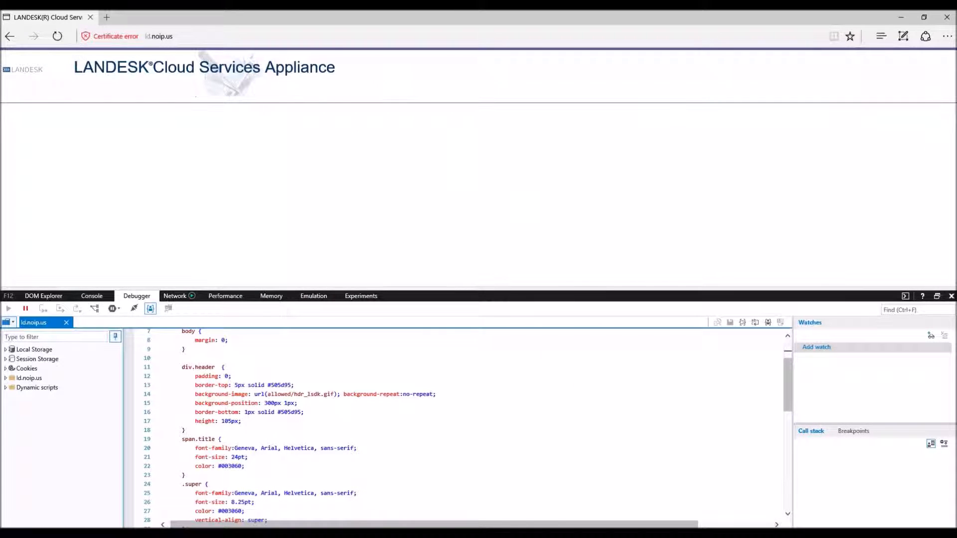
click(950, 296)
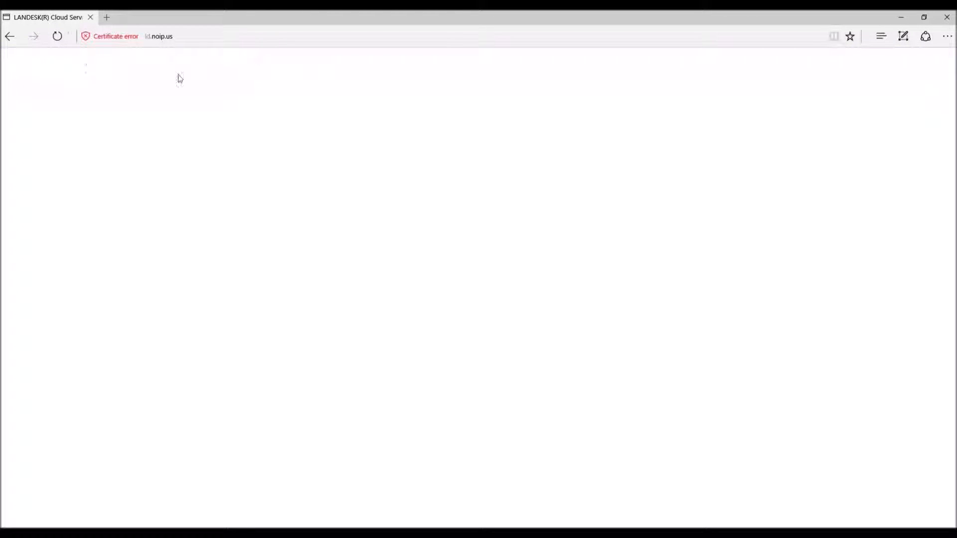
Step: View the page source in Edge and select the text around the page title
right_click(306, 164)
click(339, 224)
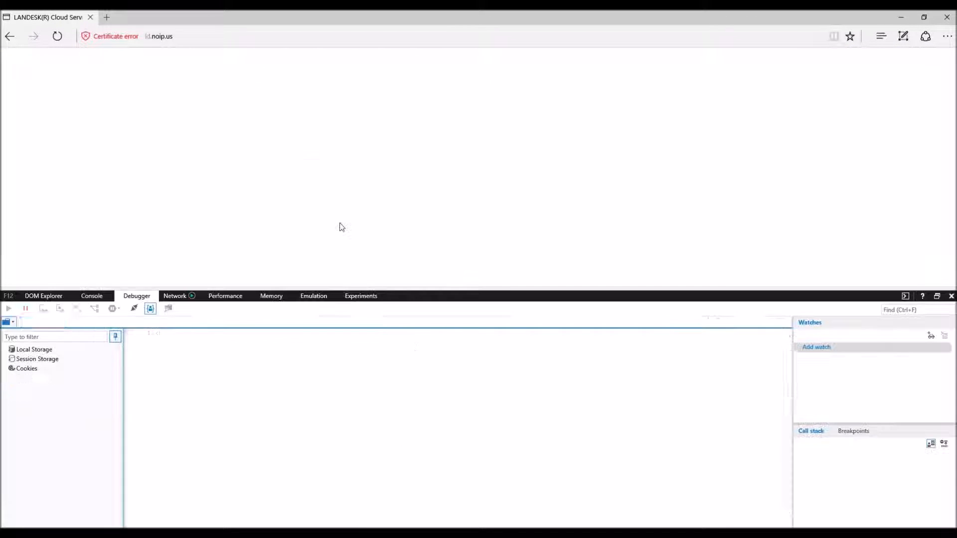
drag(212, 351, 344, 365)
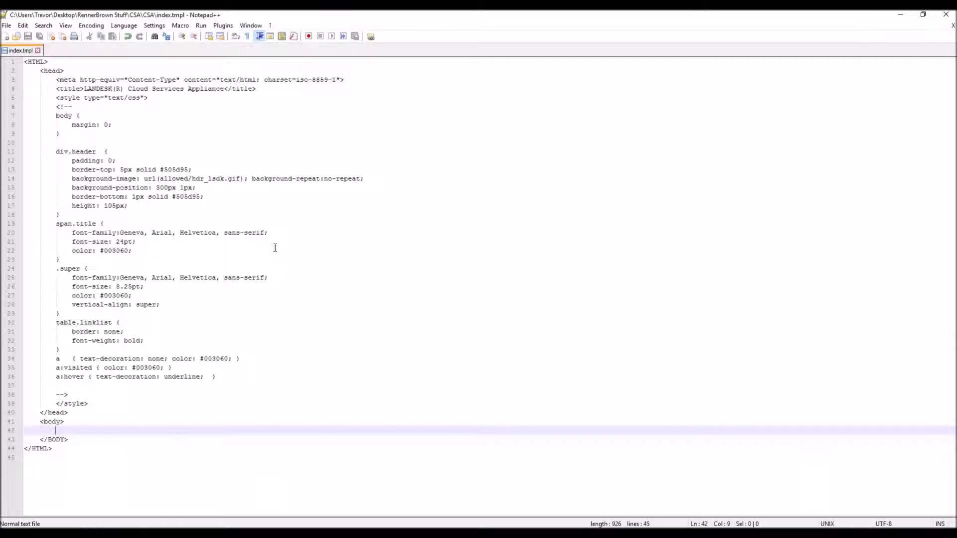
Step: Change the page title on line 4 of index.tmpl to 'SCCM Server'
key(ctrl+a)
click(175, 135)
drag(84, 89, 225, 89)
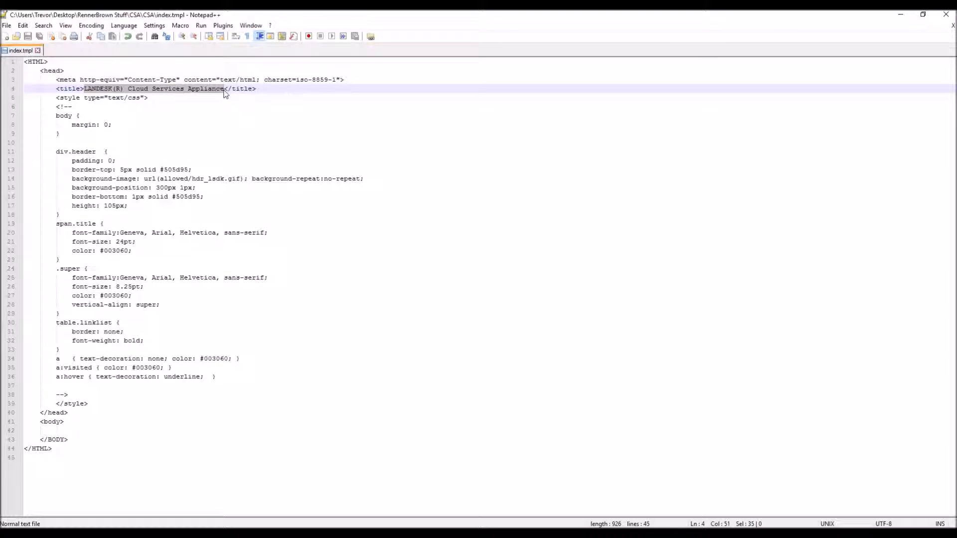
text(SCCM)
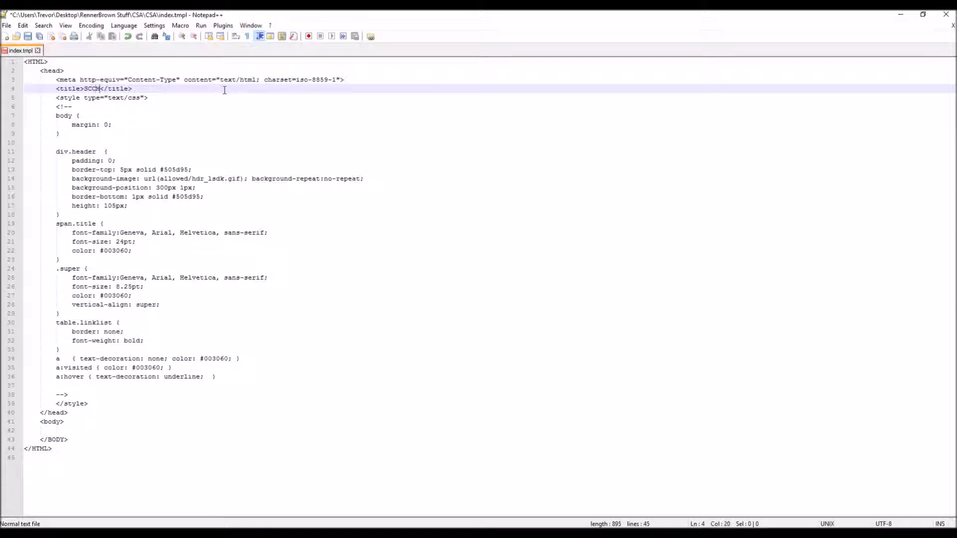
text( Server)
Step: Delete all of index.tmpl's contents and save the empty file
drag(88, 491, 24, 61)
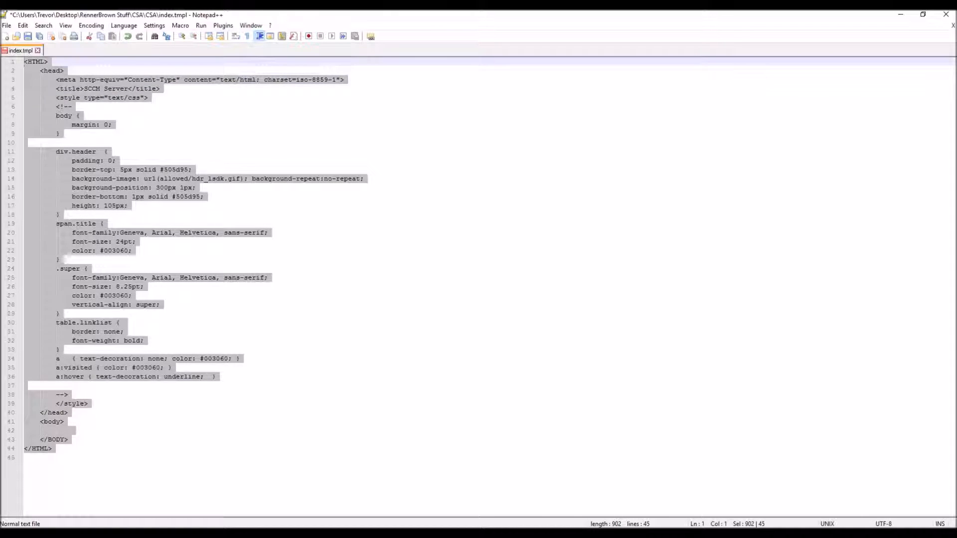
key(Delete)
key(ctrl+s)
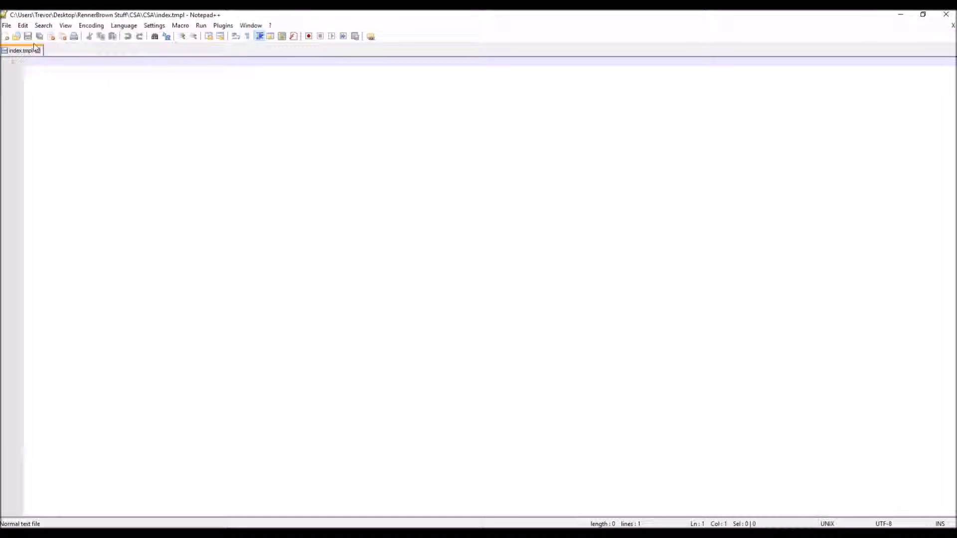
Step: Upload the empty 0-byte index.tmpl over the server copy and return to Edge
click(900, 14)
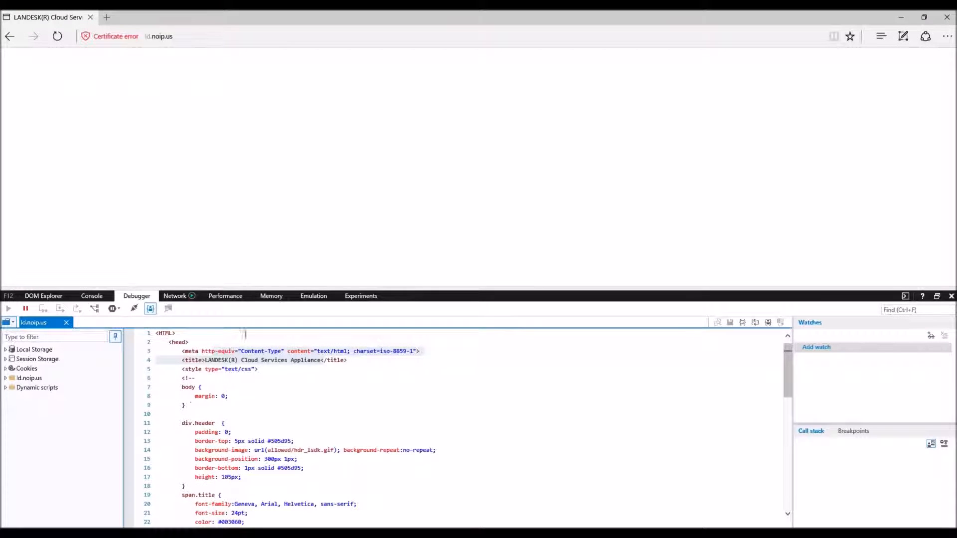
key(alt+Tab)
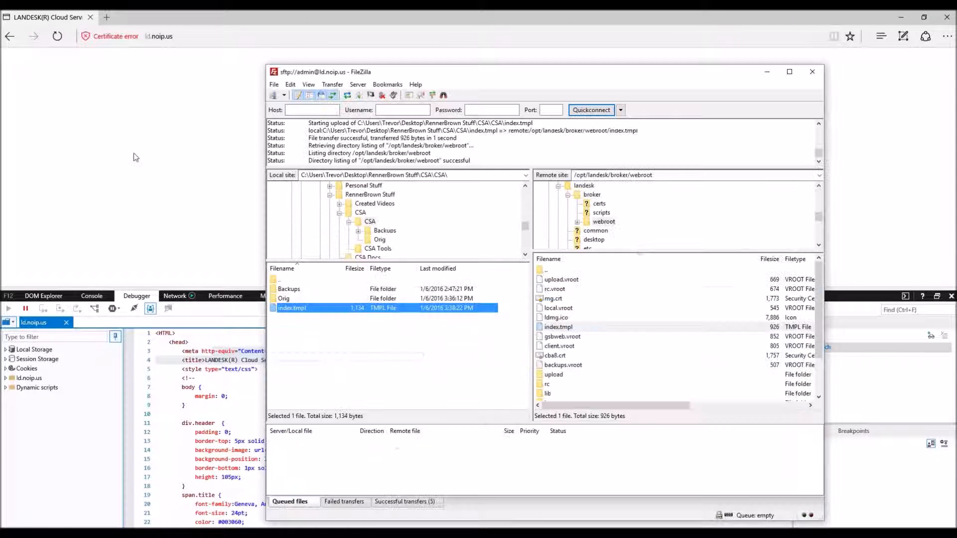
right_click(303, 309)
click(319, 316)
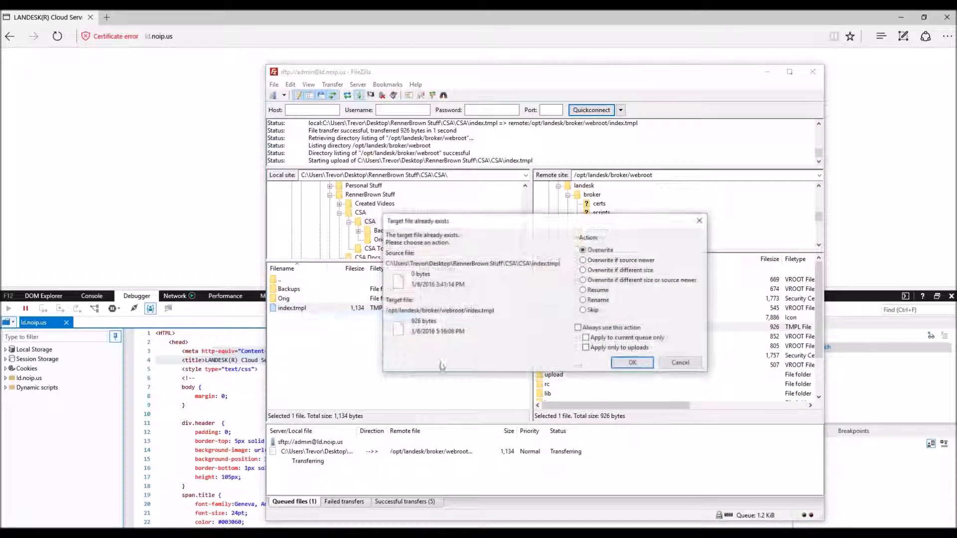
click(632, 361)
click(63, 115)
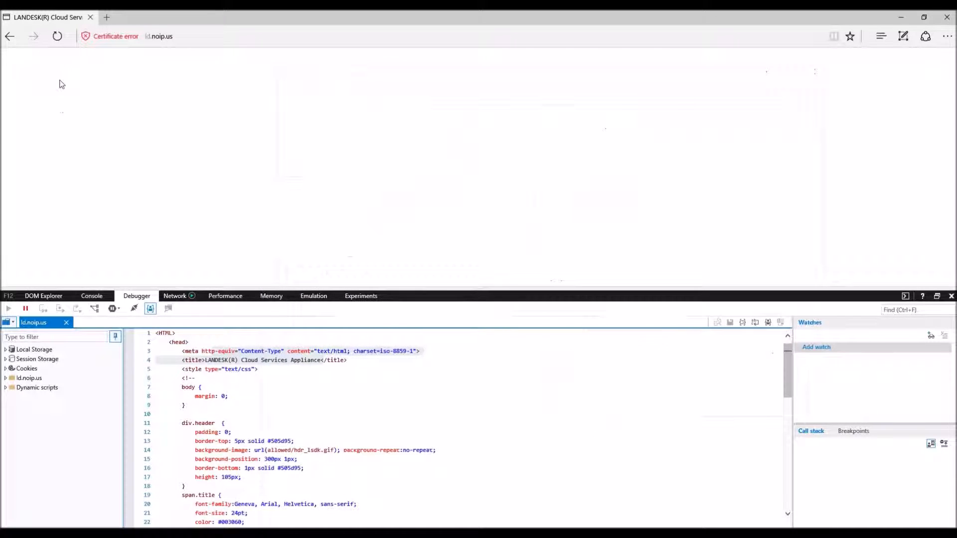
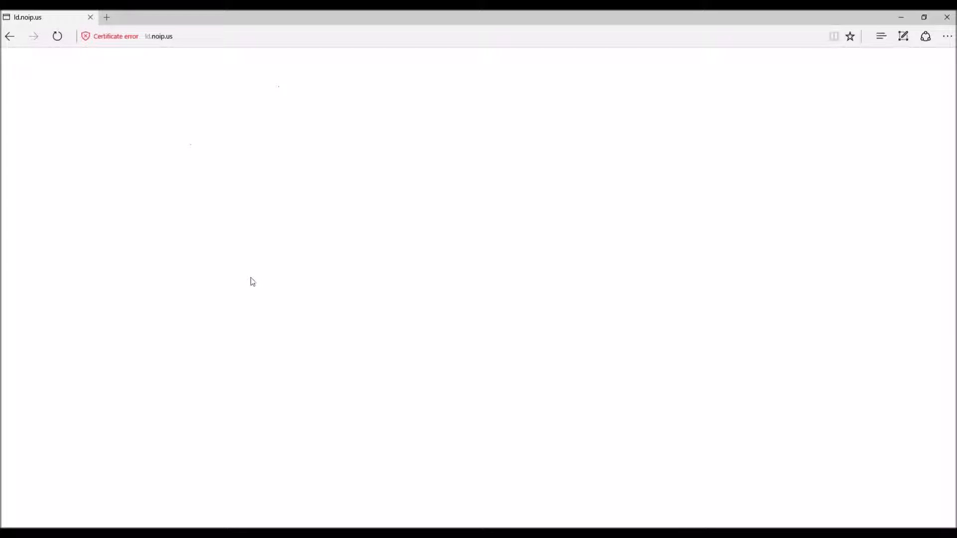
Step: Inspect the blank page's source in developer tools, then close them
right_click(249, 278)
click(282, 348)
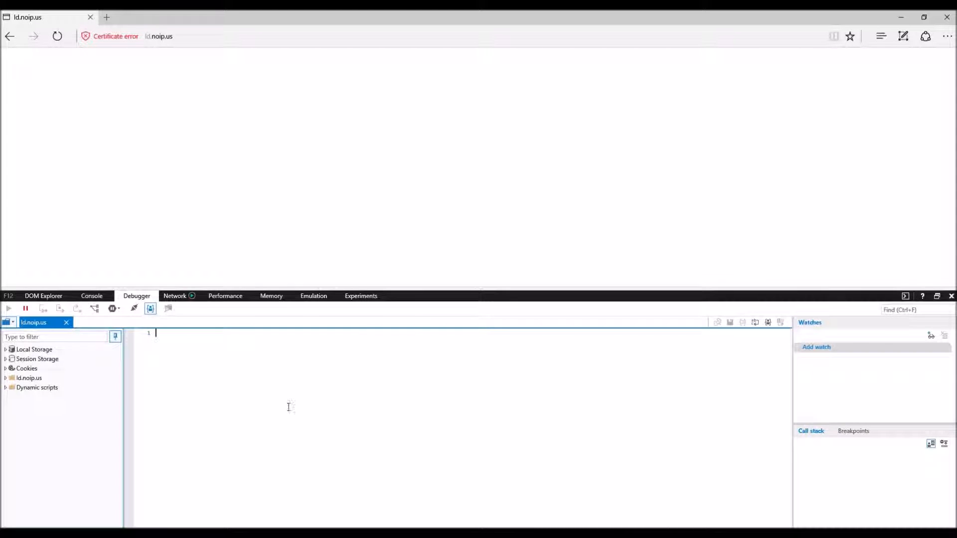
click(950, 296)
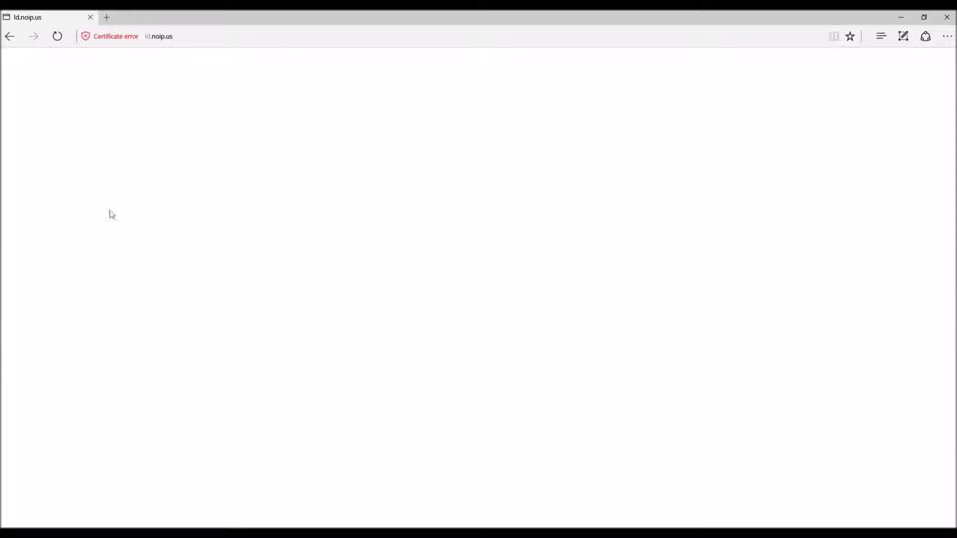
click(200, 33)
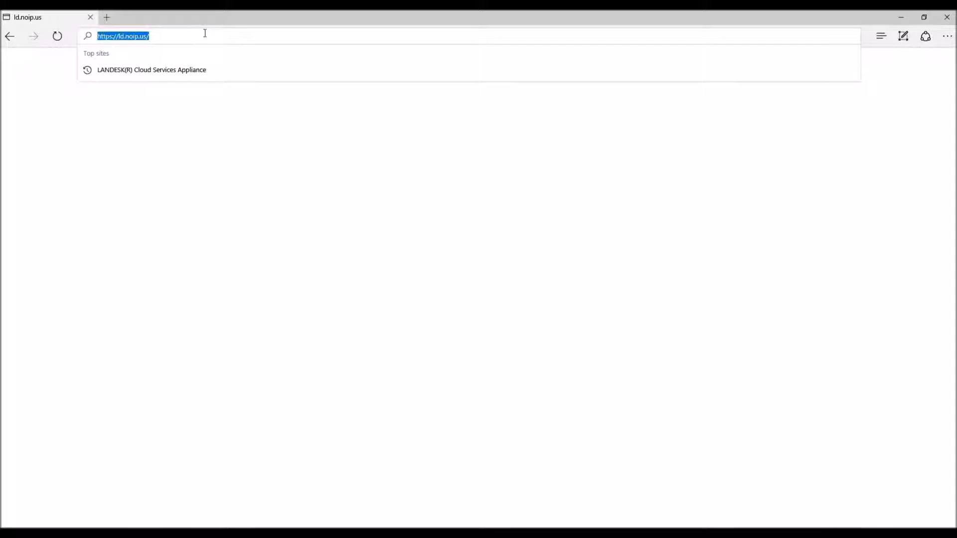
click(291, 109)
text(gsb)
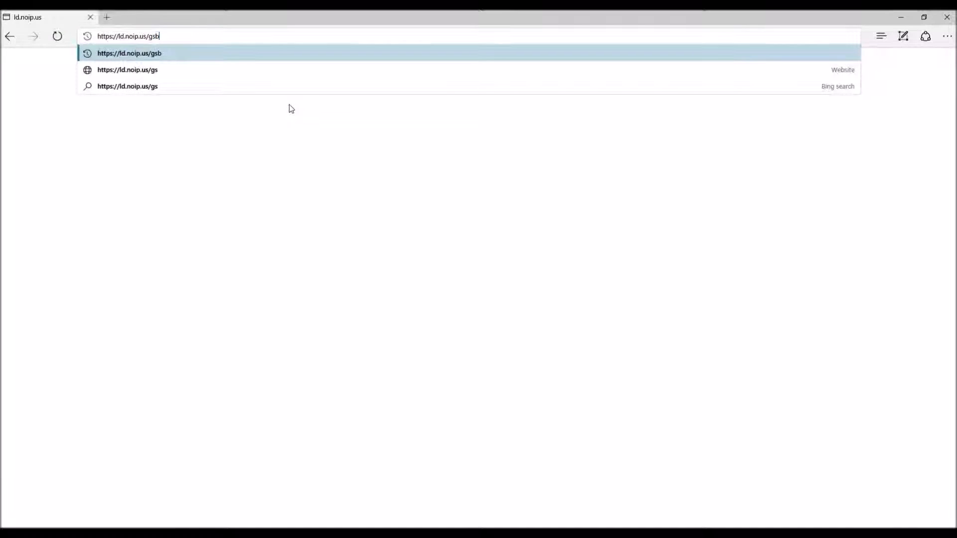
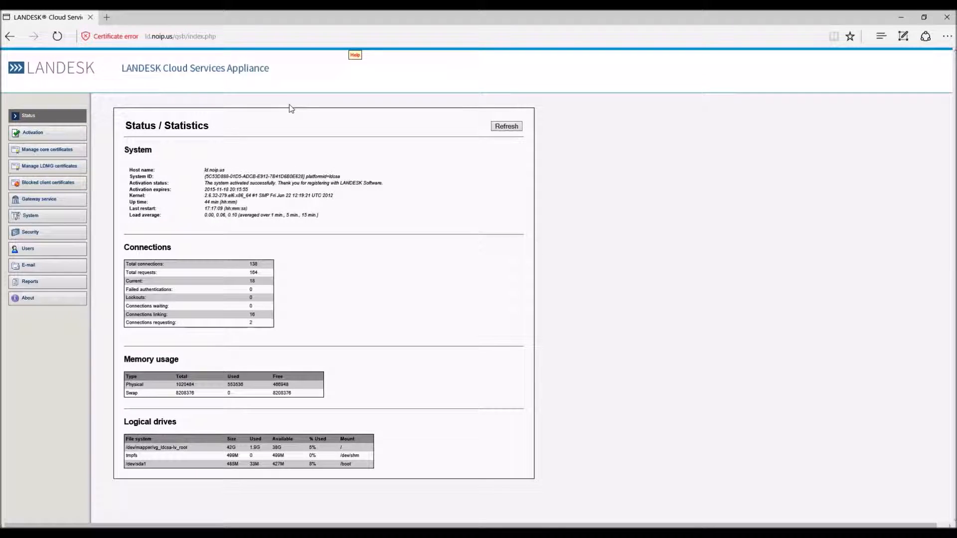
click(188, 36)
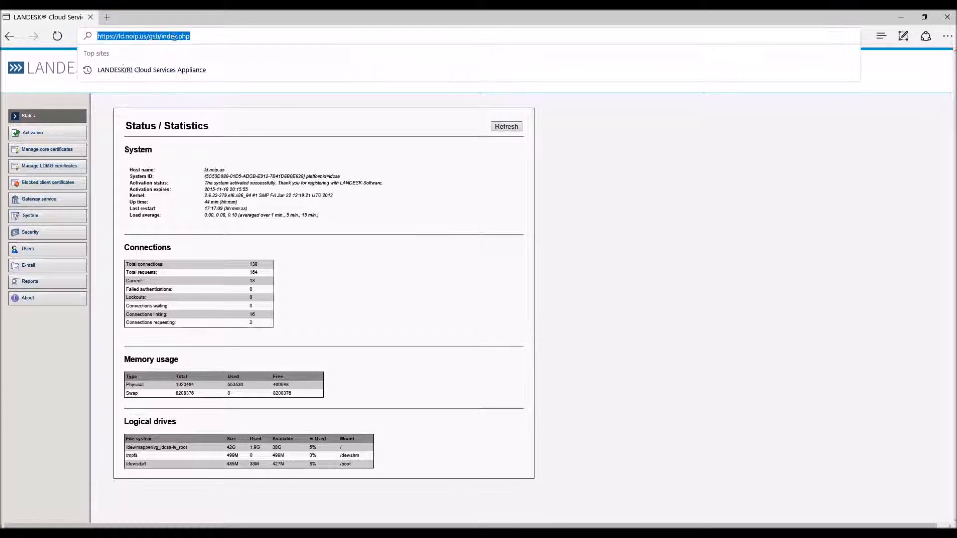
drag(147, 36, 201, 37)
key(BackSpace)
key(Return)
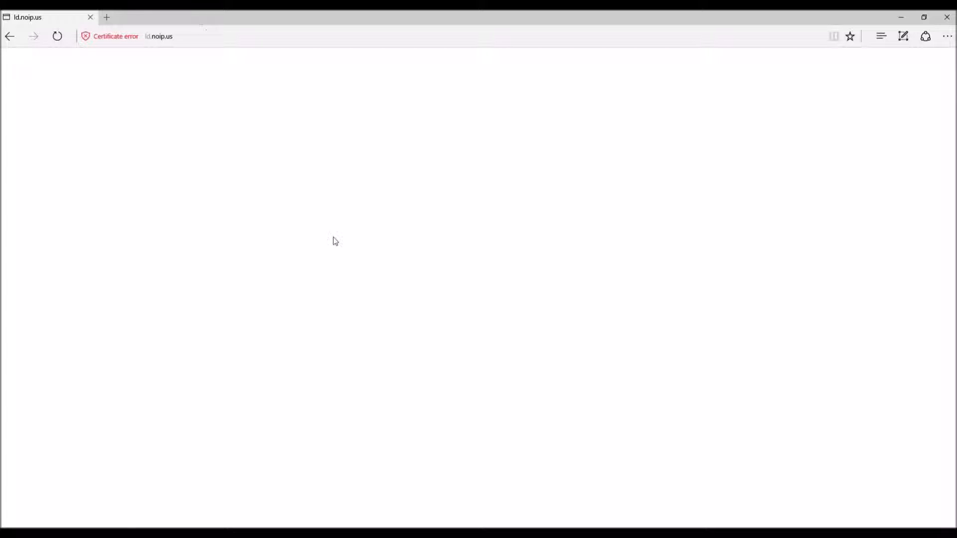
click(195, 39)
click(195, 38)
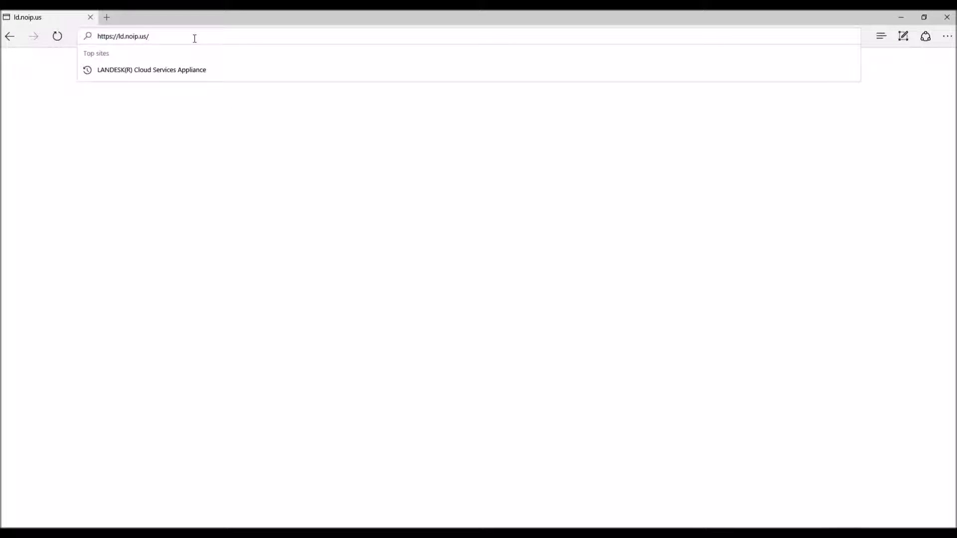
click(253, 150)
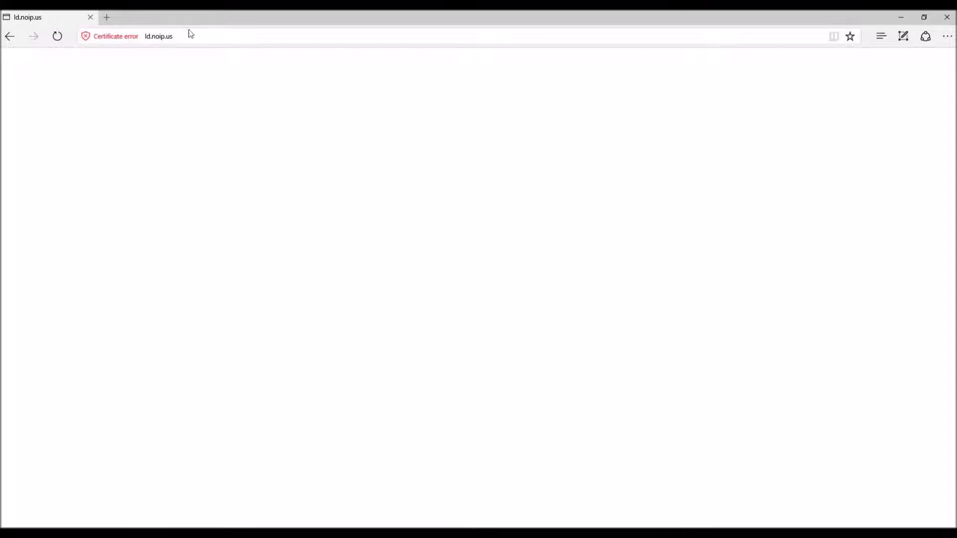
click(221, 39)
click(223, 40)
text(client/)
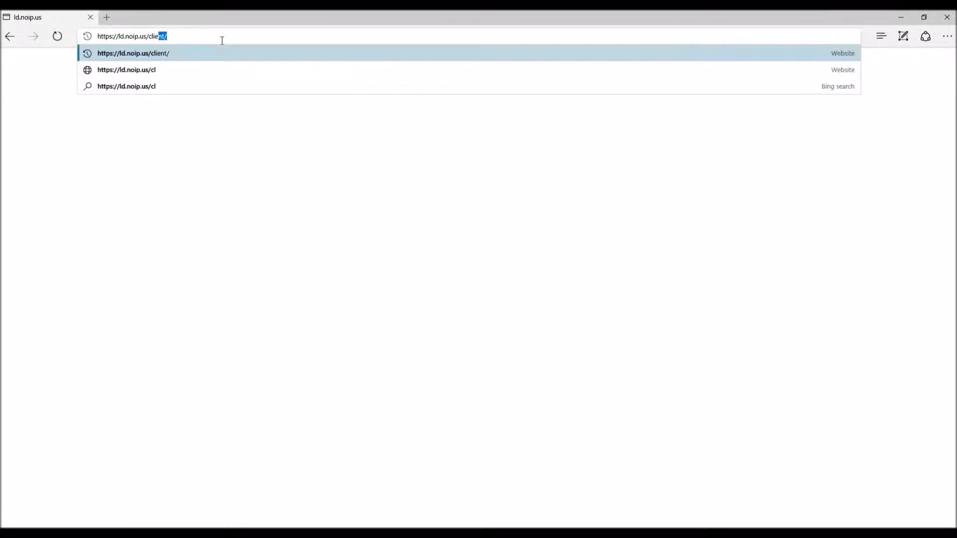
key(Return)
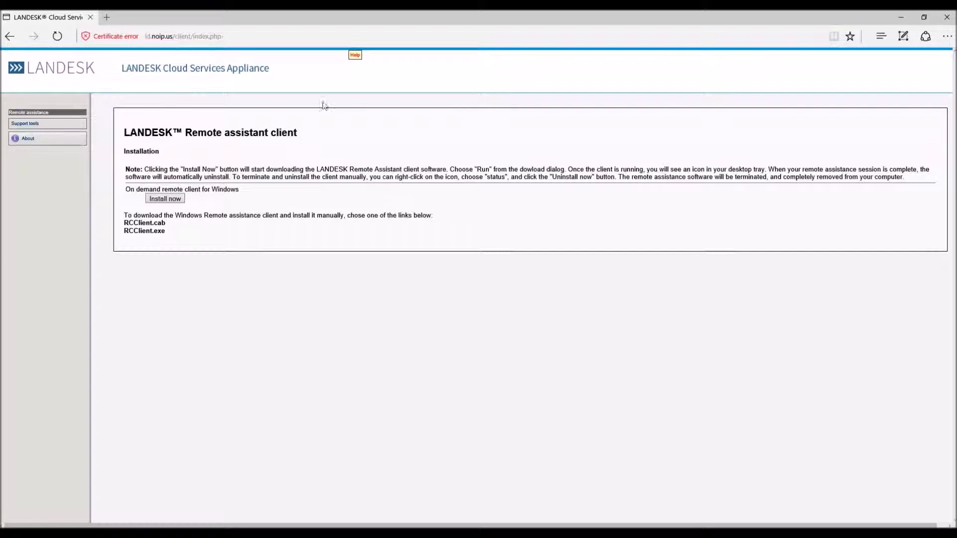
click(10, 36)
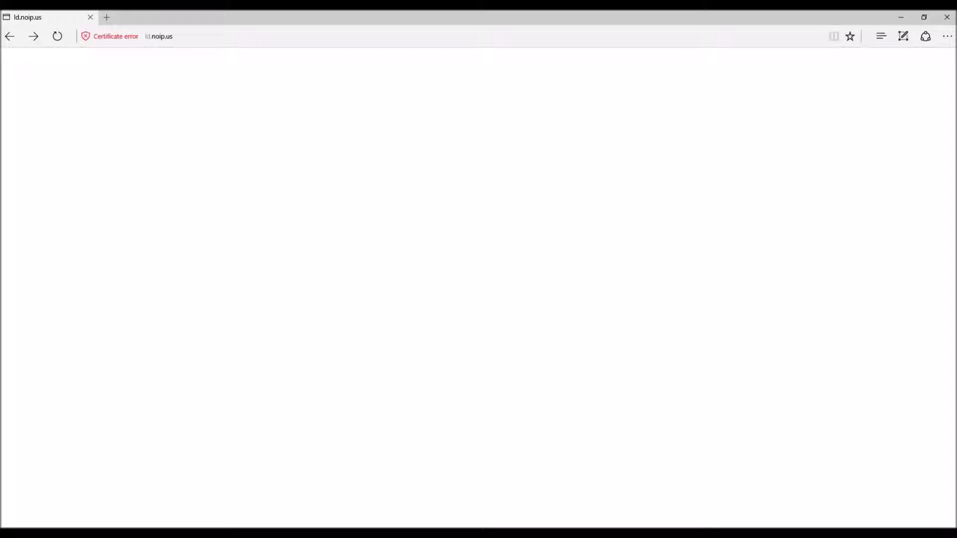
click(538, 478)
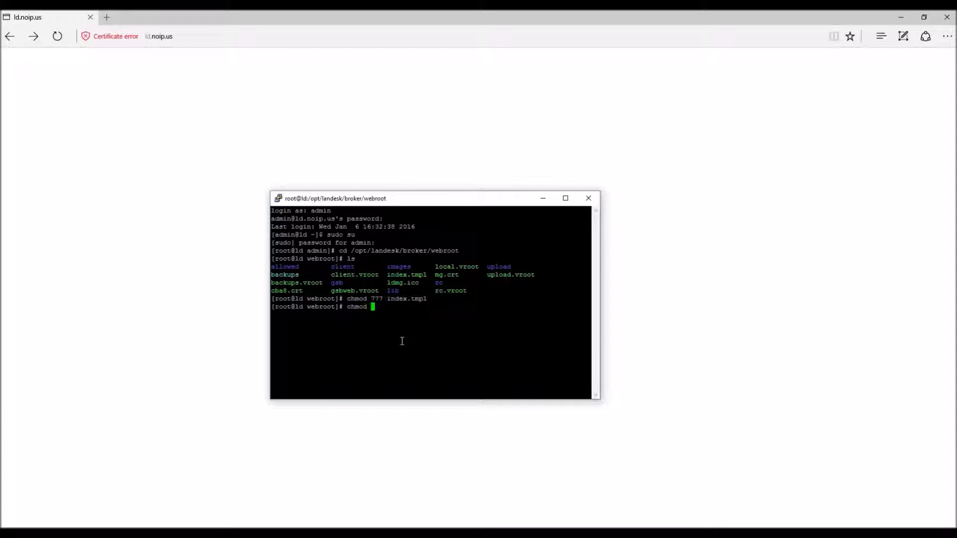
Step: Run chmod 775 index.tmpl in the root shell, reverting the file's earlier 777 permissions
text( index.tmpl)
key(Return)
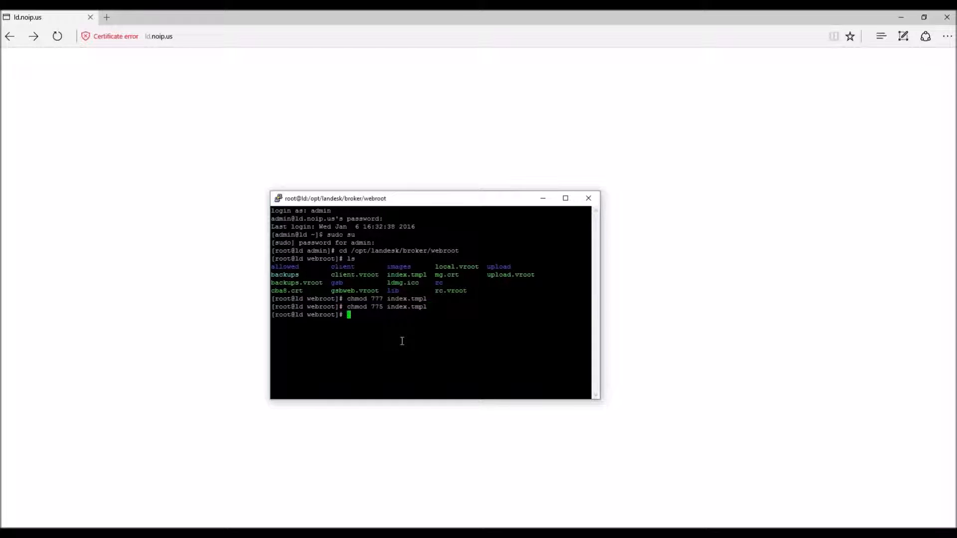
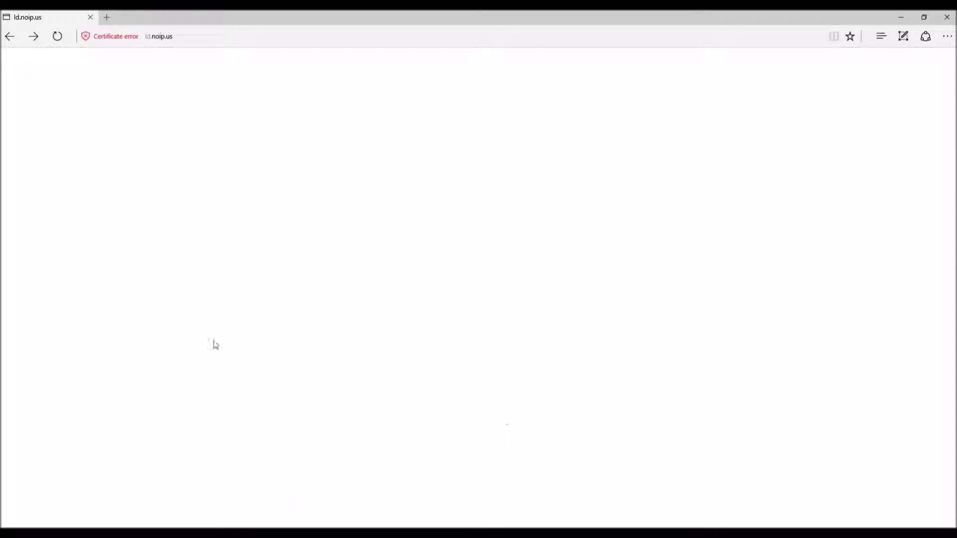
click(201, 37)
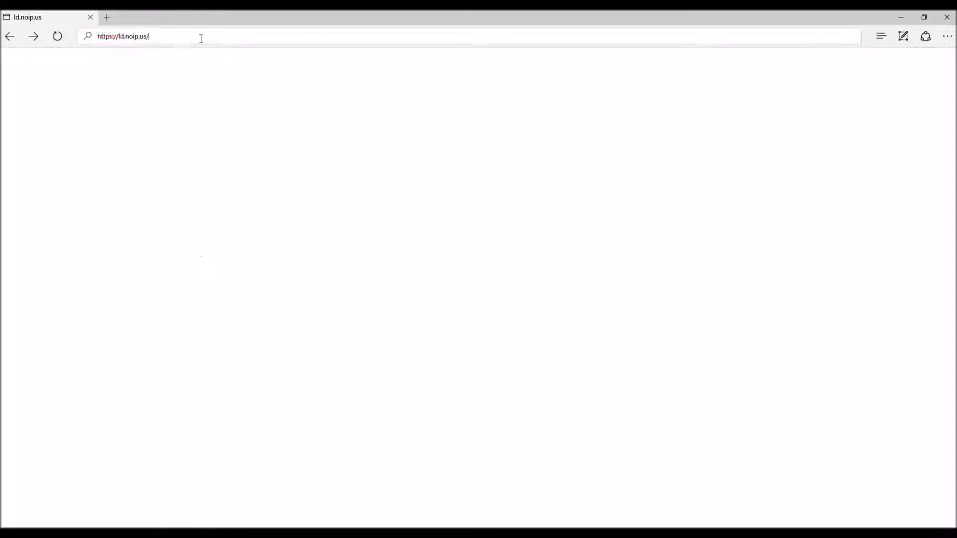
click(163, 156)
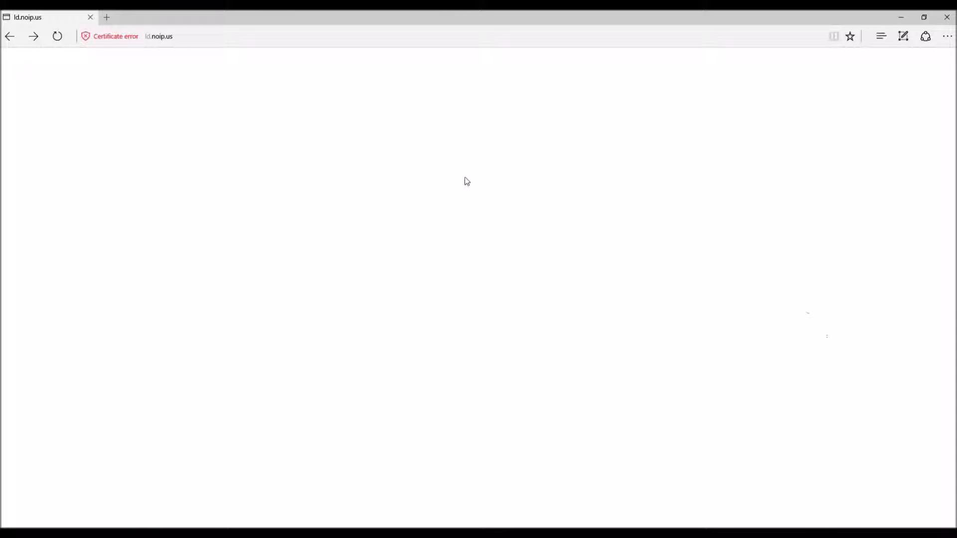